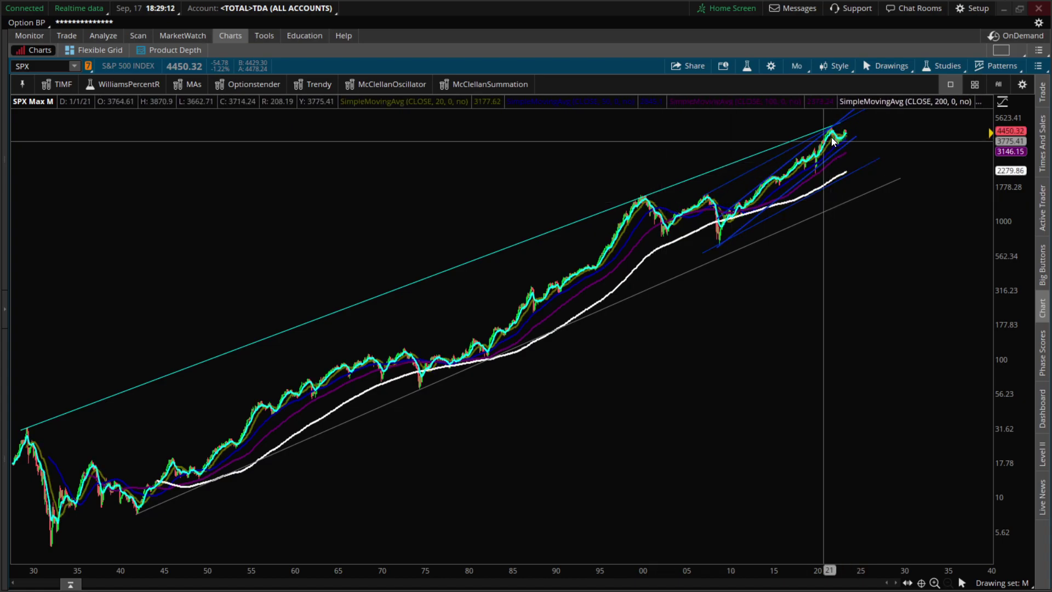
- Examine the price channels and moving averages on the monthly SPX chart from about 1998 onward
drag(620, 262, 968, 214)
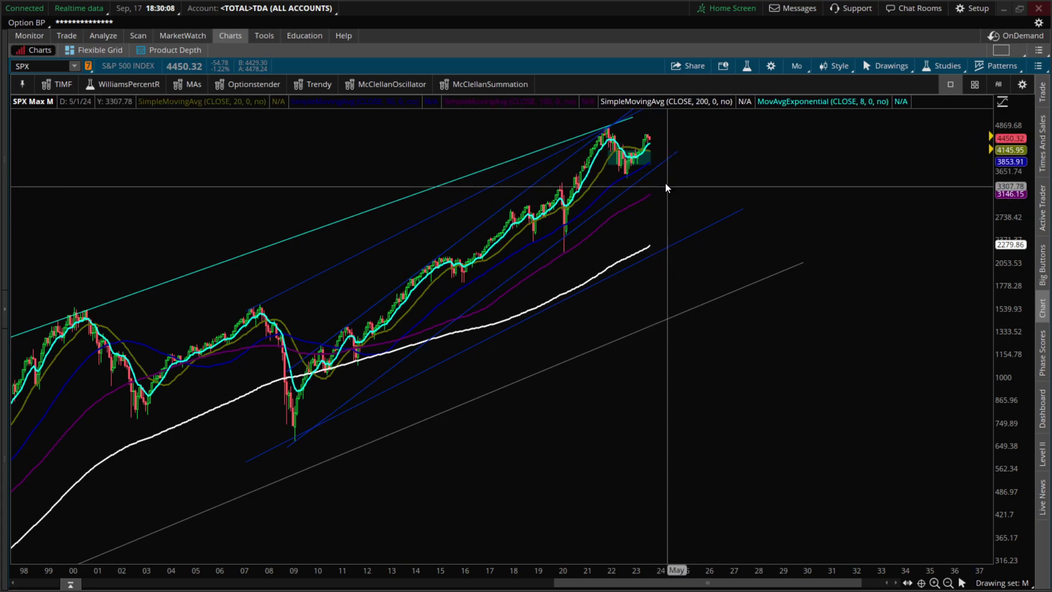
mouse_move(650, 171)
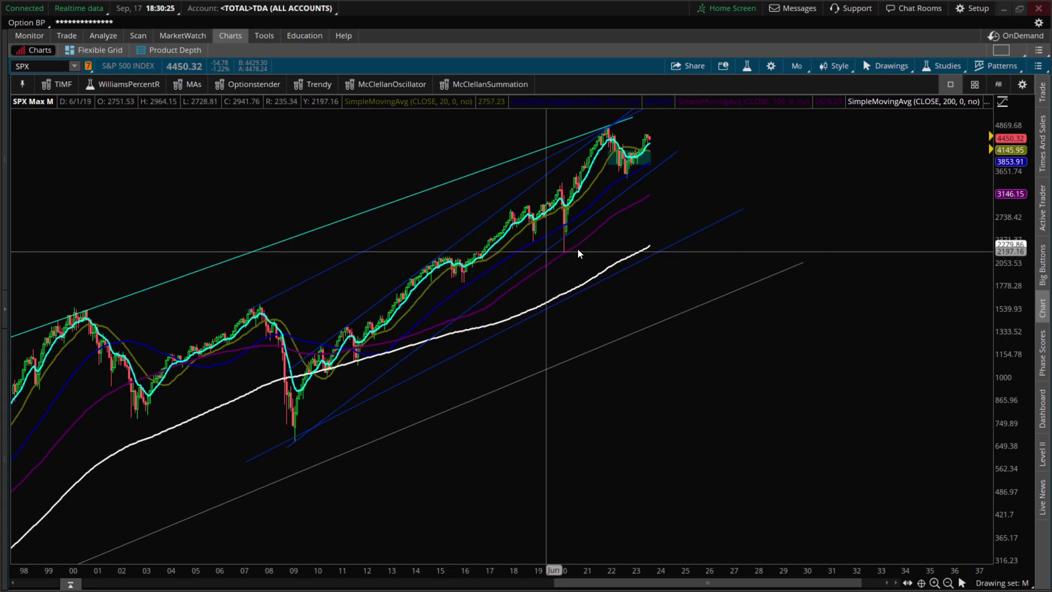
mouse_move(663, 248)
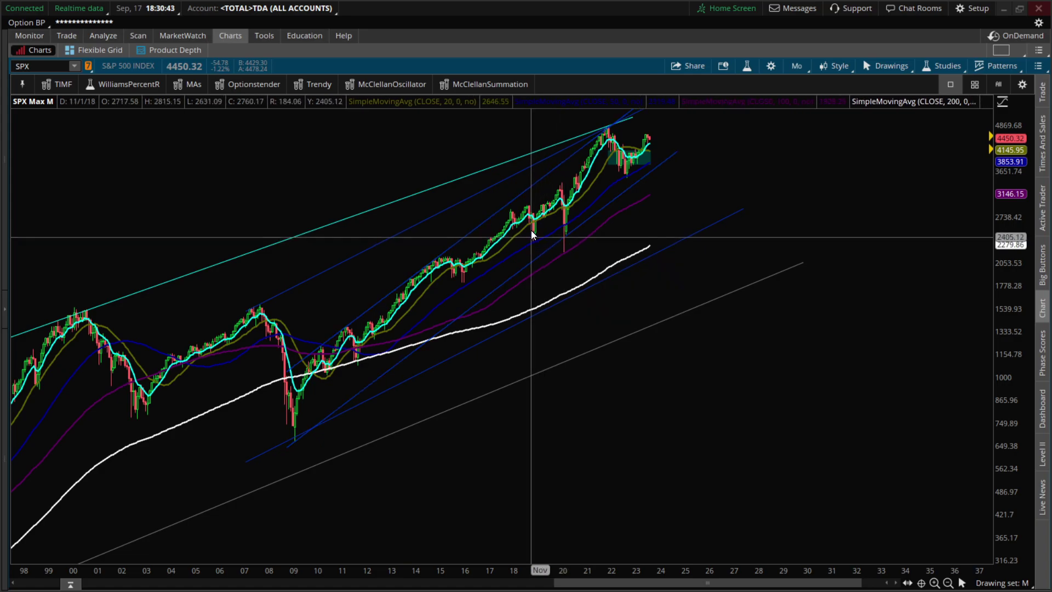
mouse_move(693, 231)
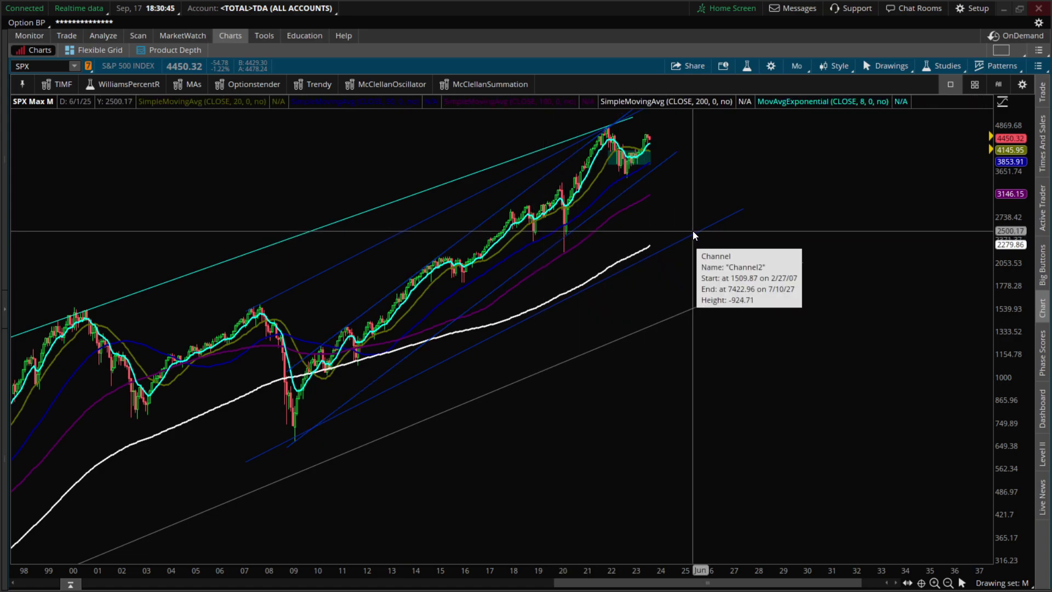
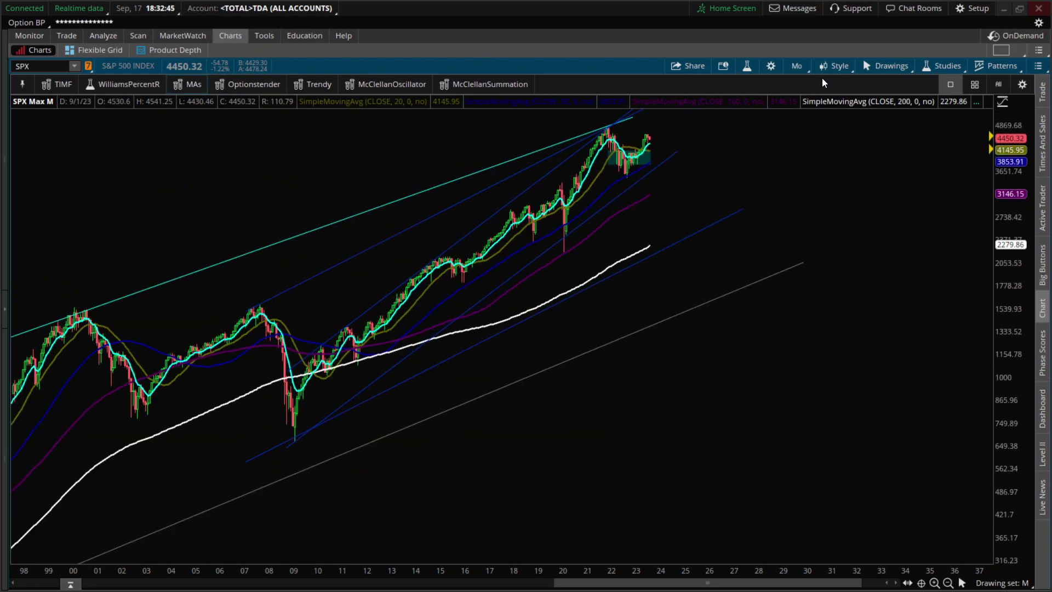
- Switch the SPX chart to the 10 Y : W time frame with drawing set W, focused on 2021 onward
click(805, 66)
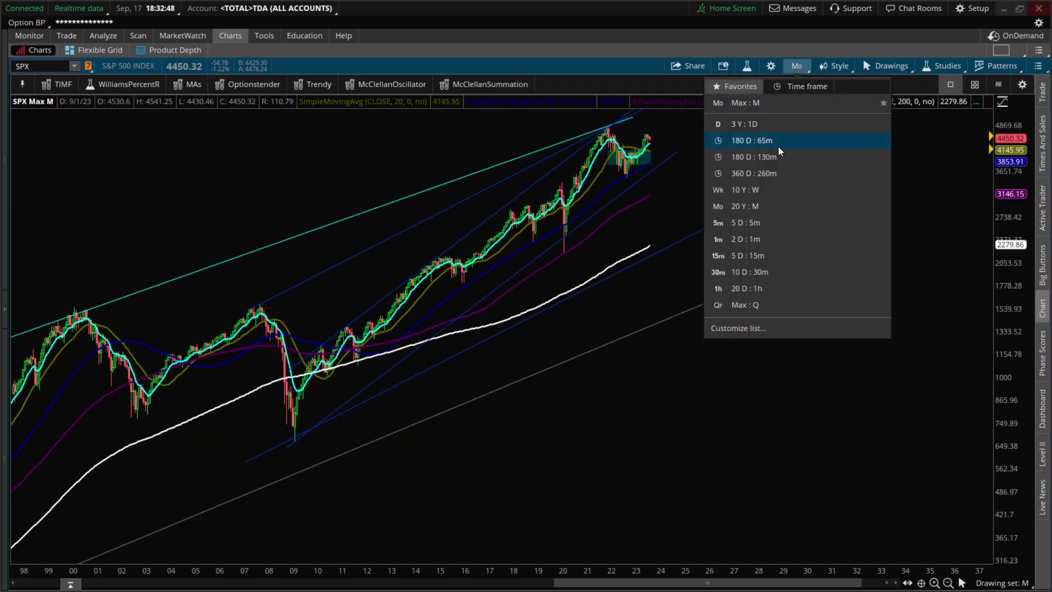
click(755, 190)
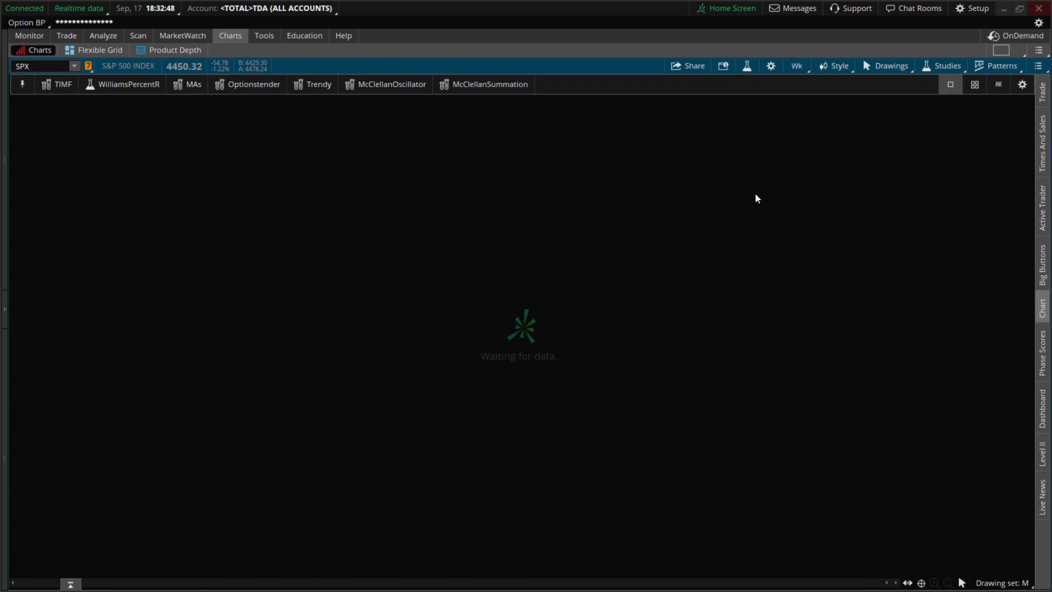
click(1013, 584)
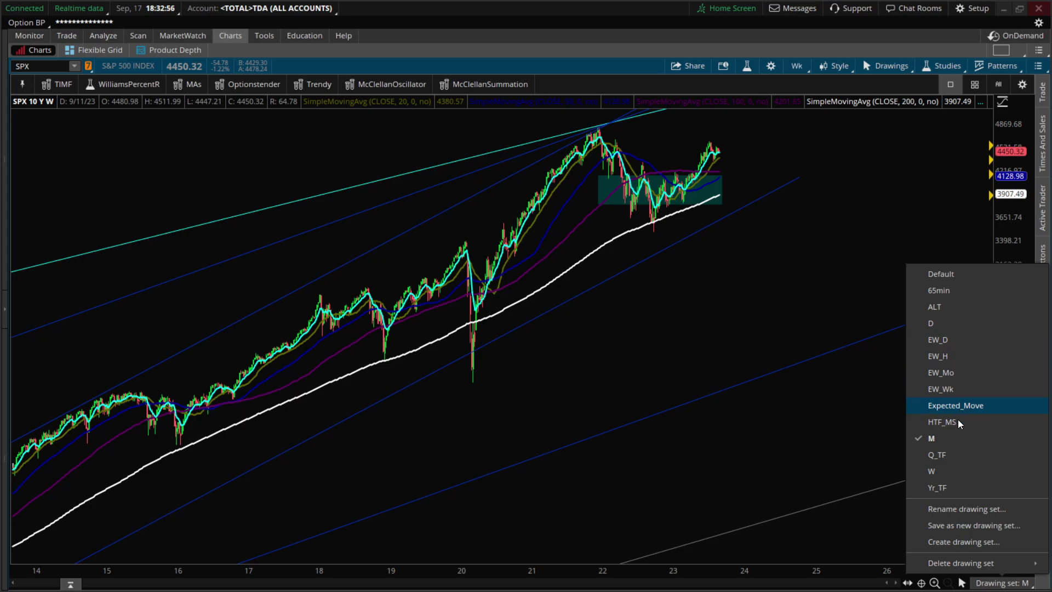
click(945, 475)
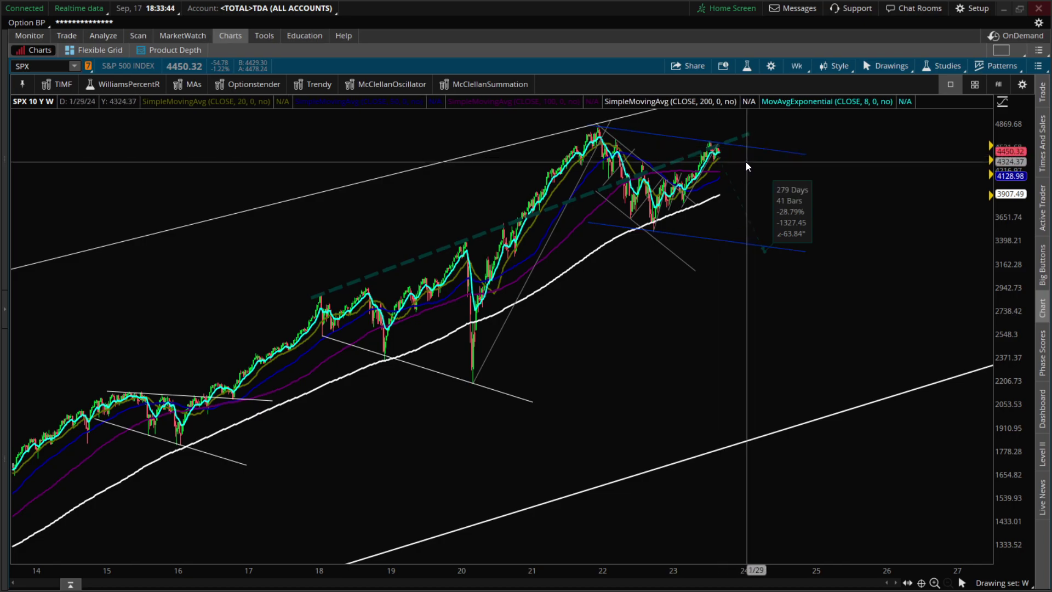
drag(521, 252, 913, 222)
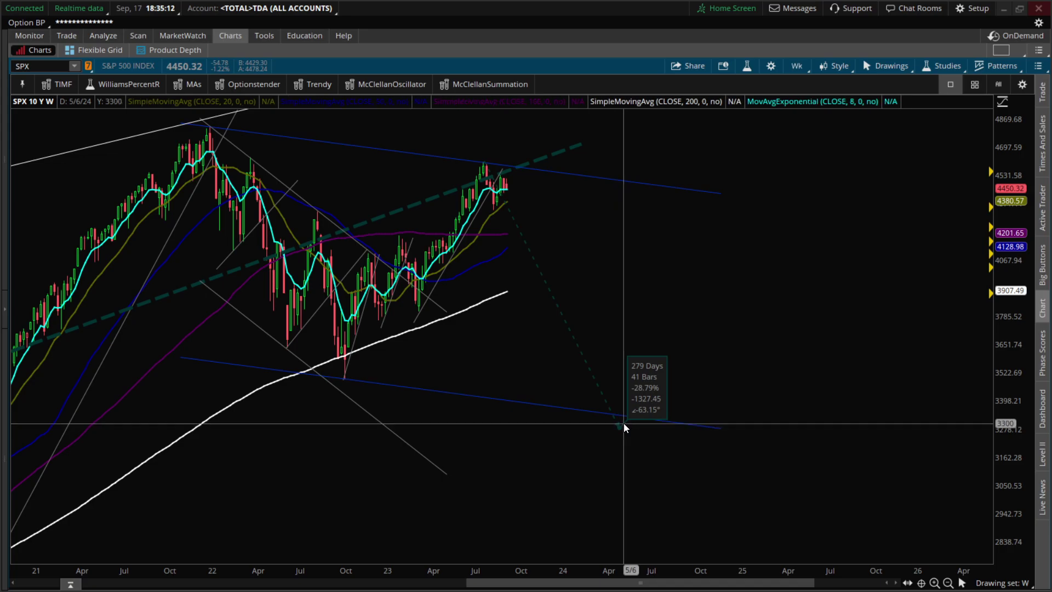
mouse_move(646, 424)
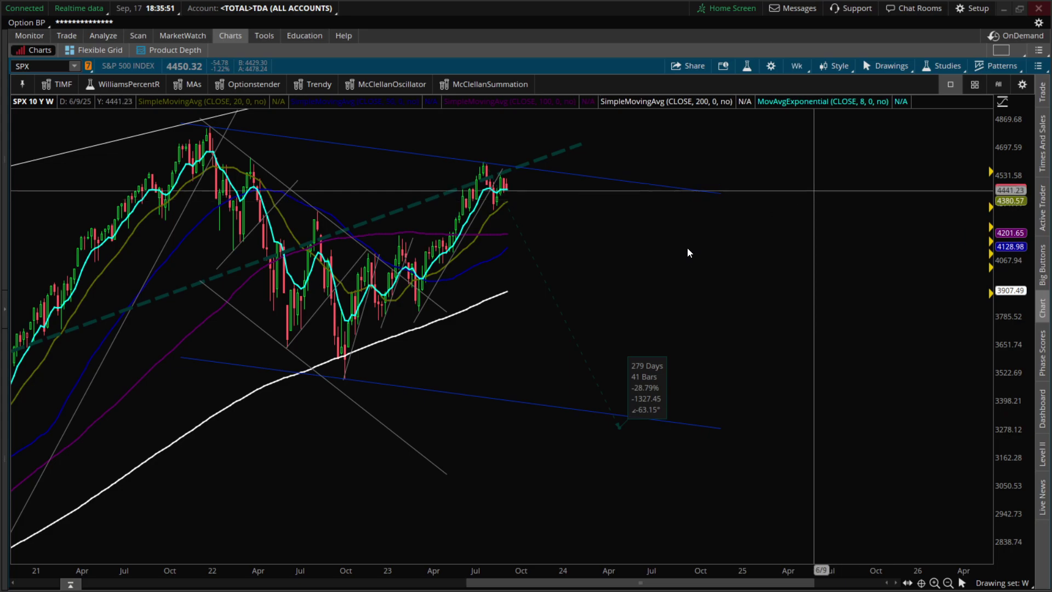
- Load the Optionstender study set and draw a trendline on the StochasticSlow study starting at the June 2023 peak
click(269, 83)
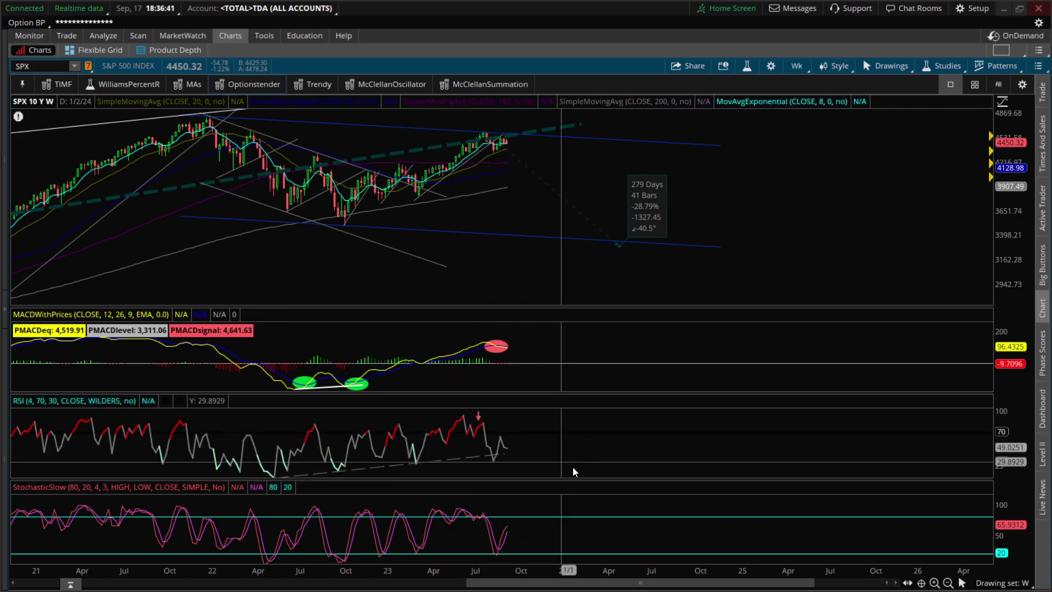
click(433, 461)
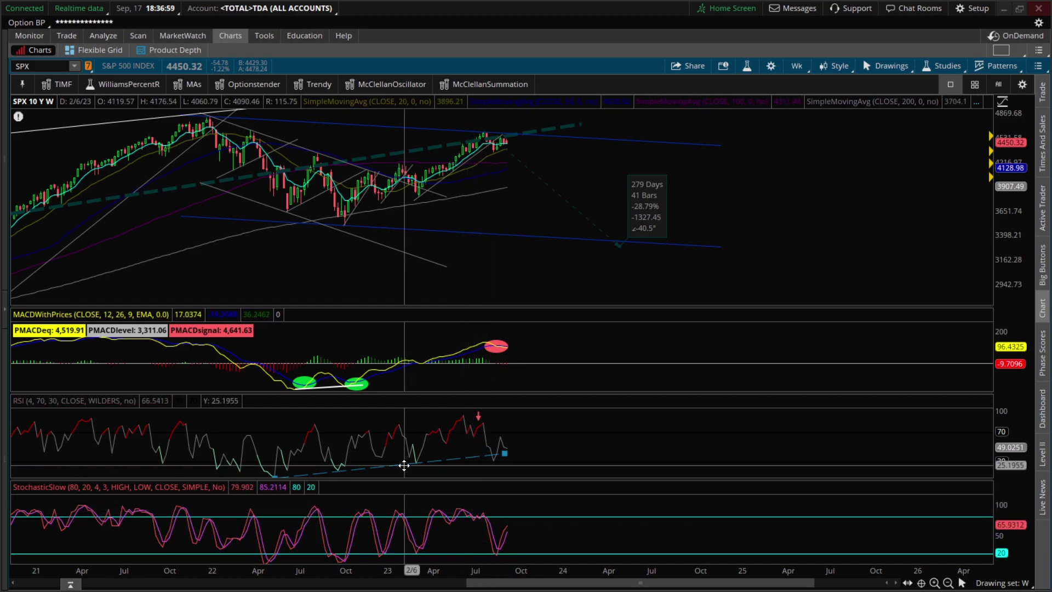
right_click(462, 508)
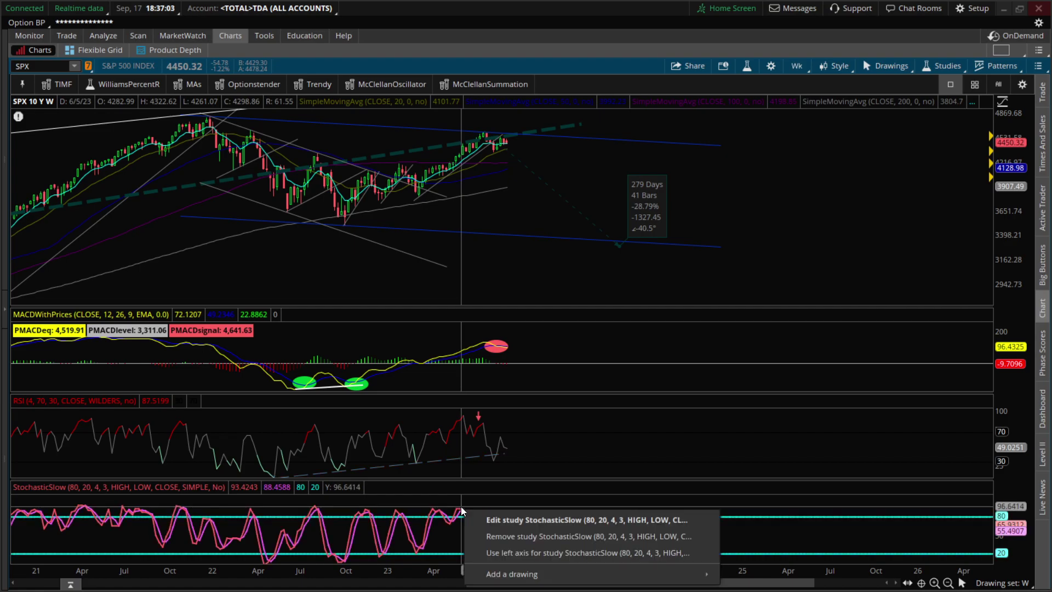
mouse_move(685, 581)
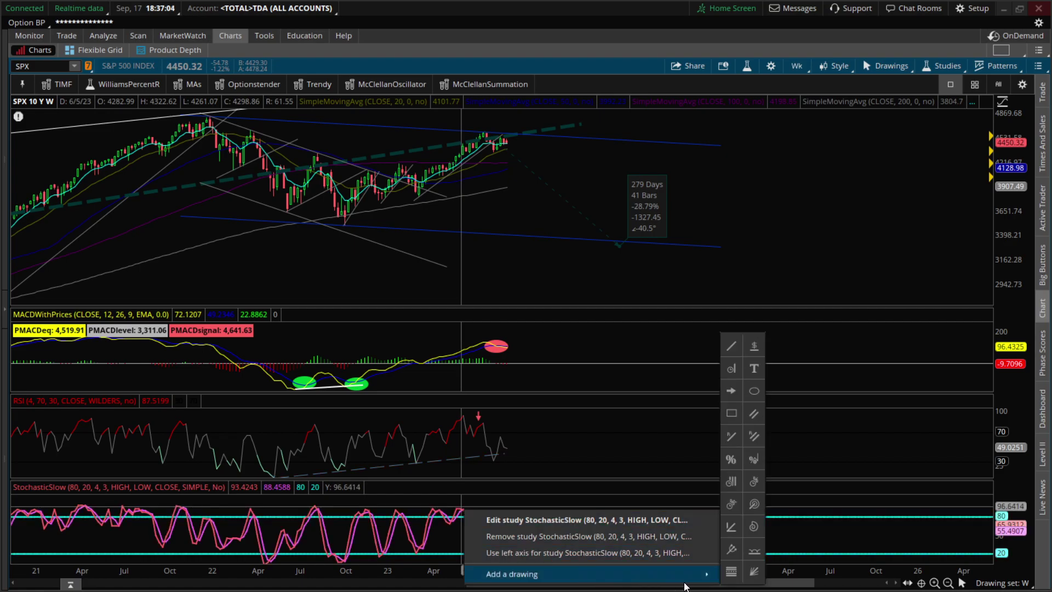
click(734, 344)
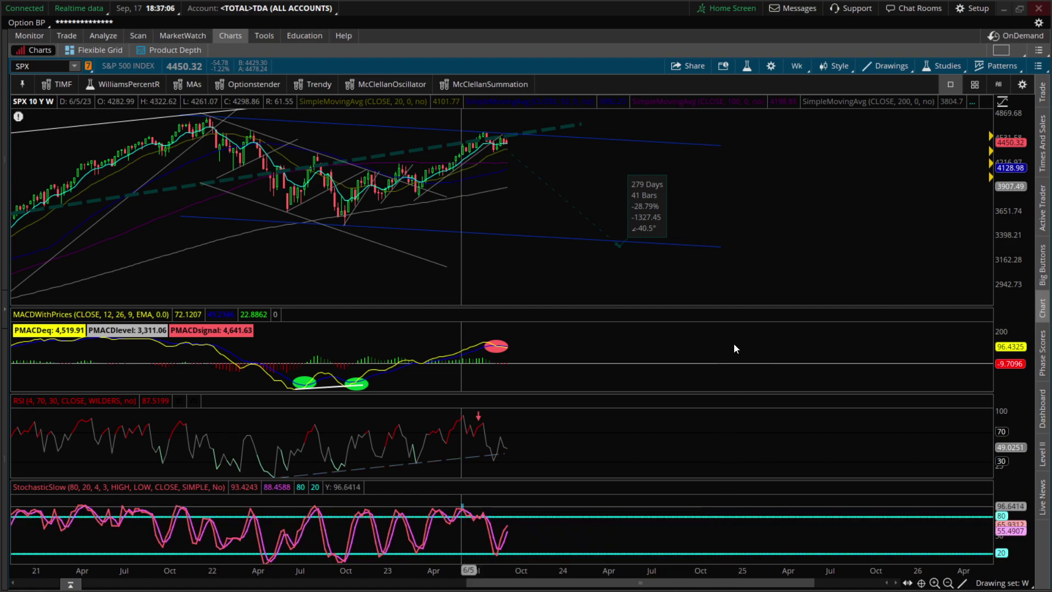
click(565, 537)
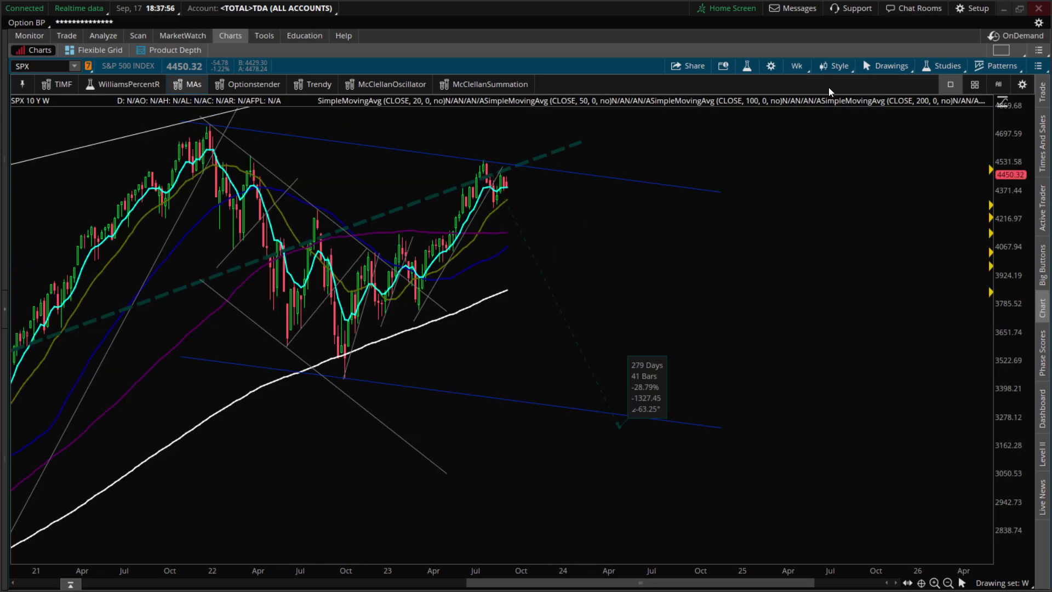
- Switch the SPX chart to the 3 Y : 1D time frame and load drawing set D
click(797, 66)
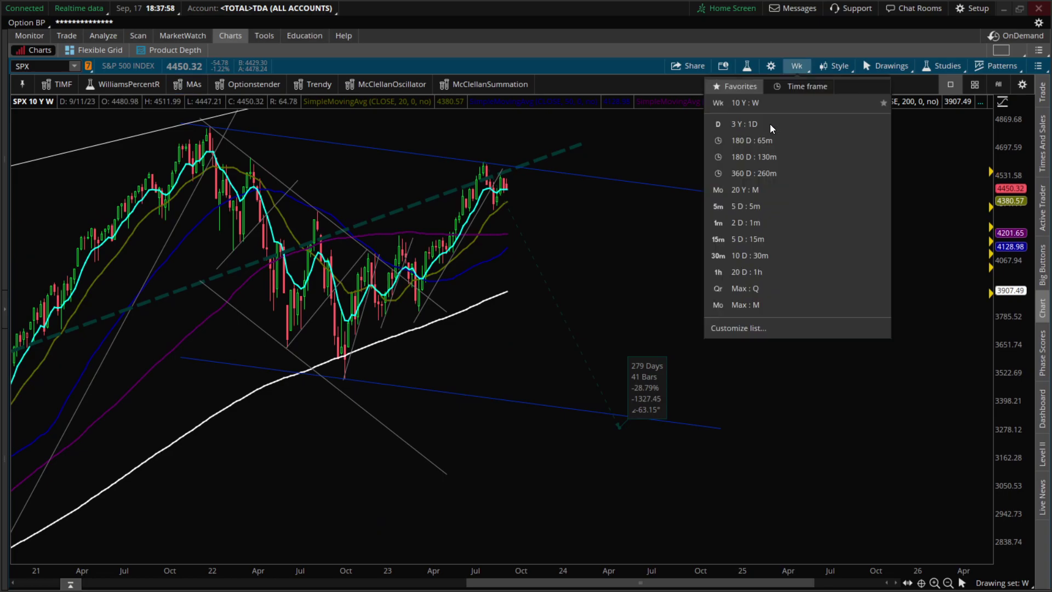
click(756, 132)
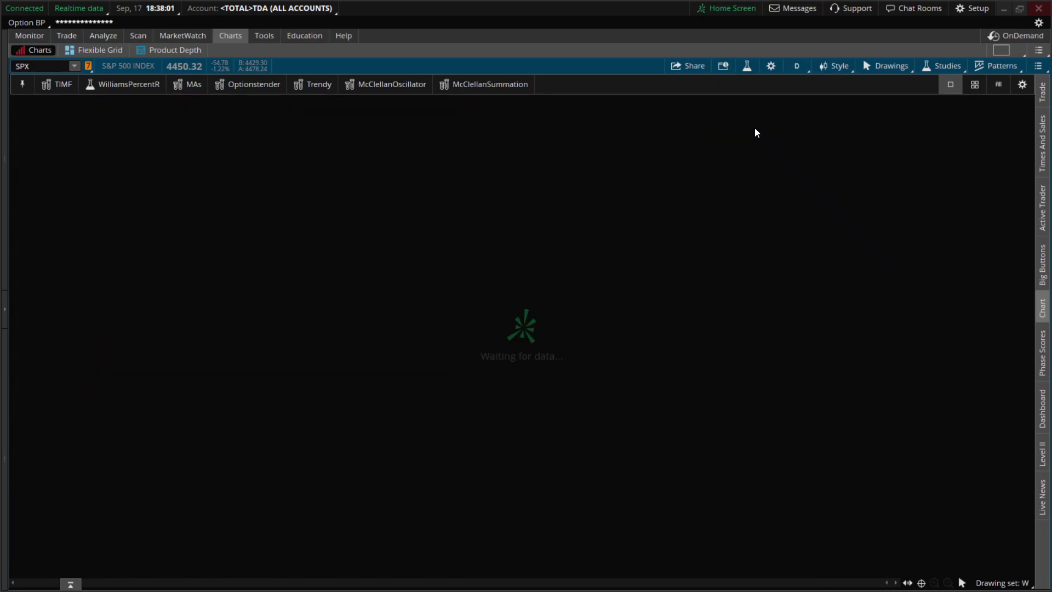
click(1009, 583)
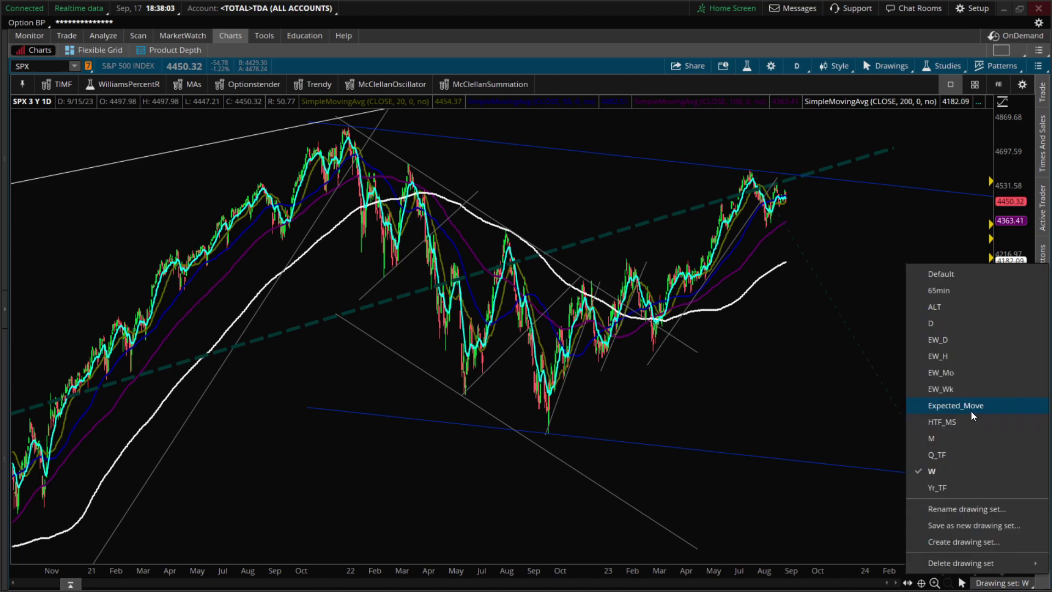
click(946, 323)
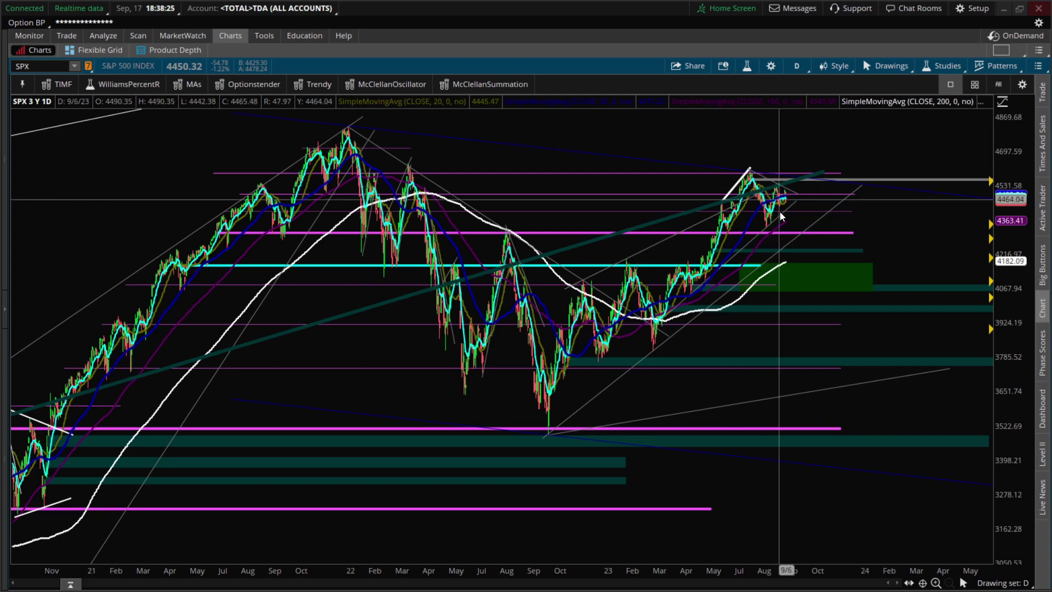
- Examine the 2023 daily price action against the trendlines, horizontal levels, green support zone and 200-day moving average
drag(576, 338, 909, 235)
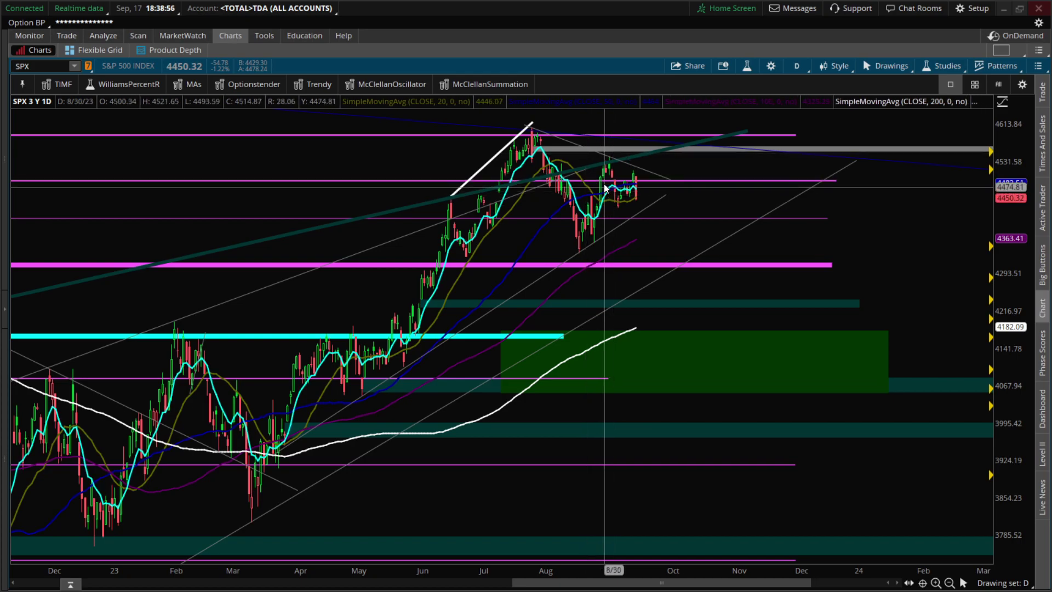
mouse_move(602, 167)
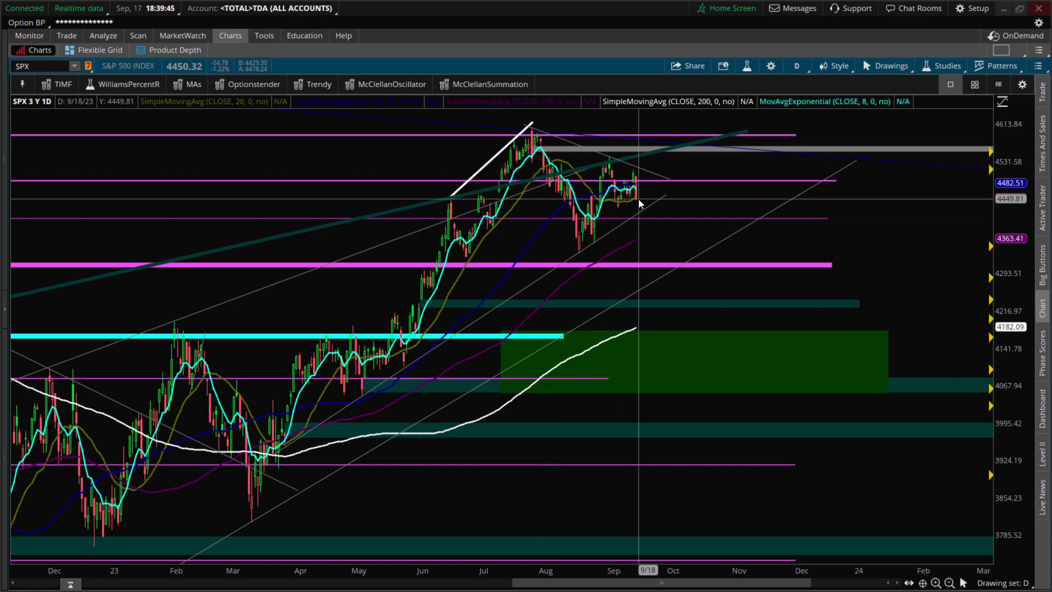
mouse_move(564, 218)
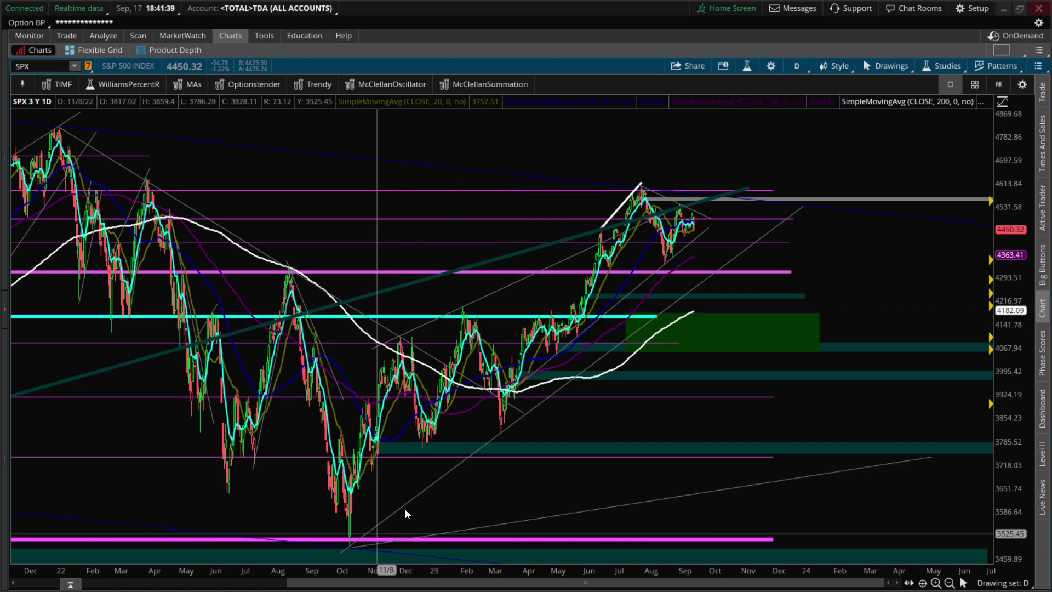
click(655, 317)
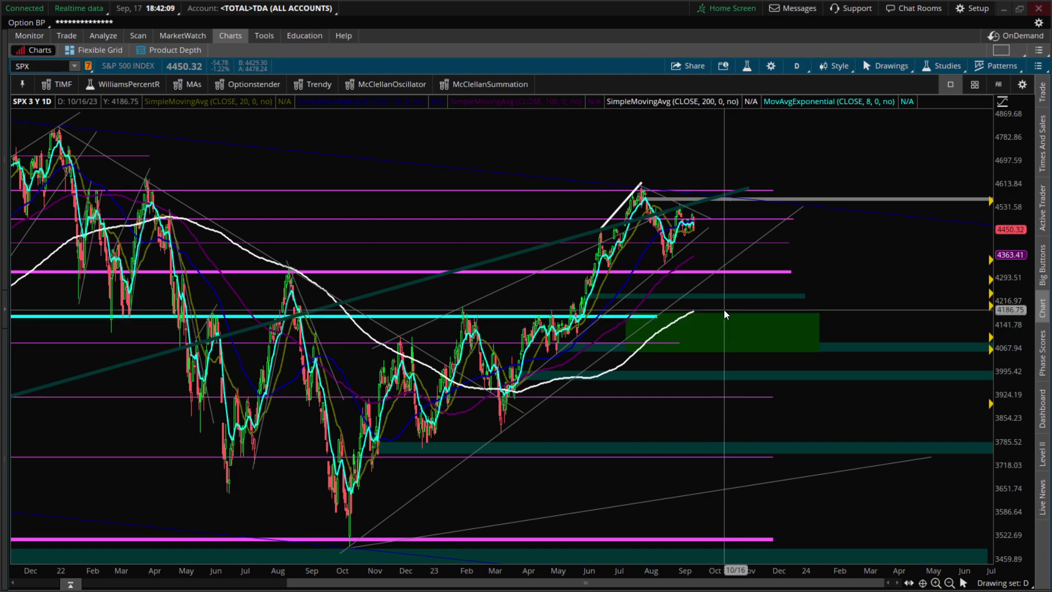
mouse_move(720, 314)
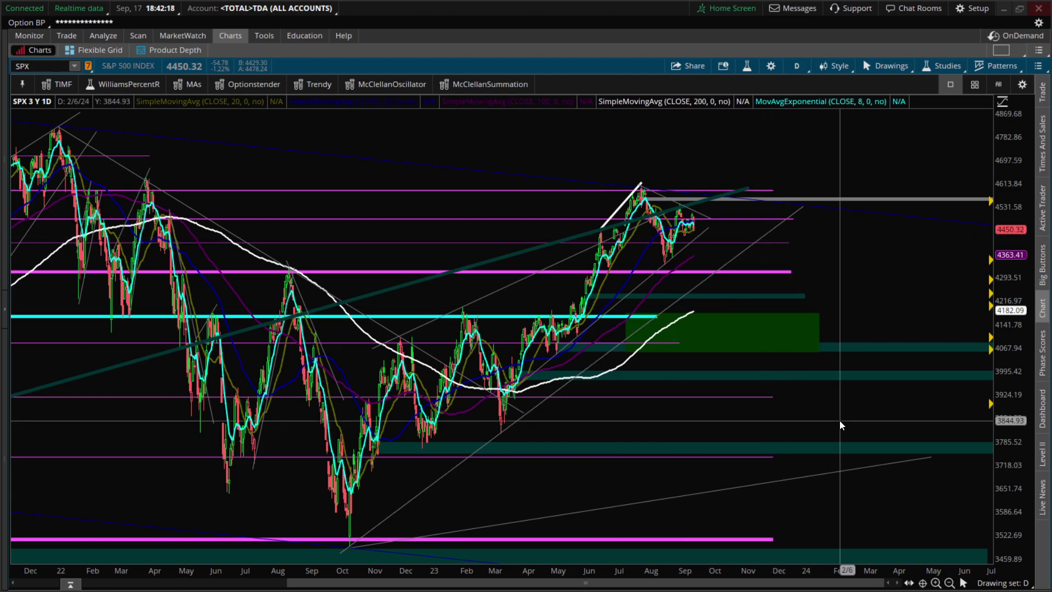
- Load drawing set EW_D and delete the Fibonacci retracement with the 61.8% level at $4502.1 near the latest price
click(1010, 585)
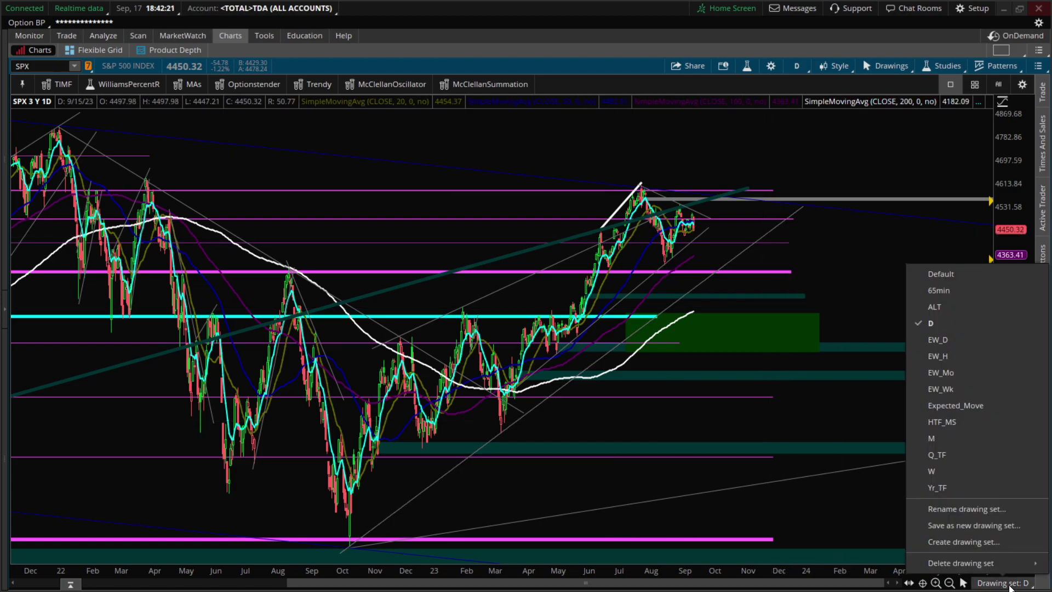
click(952, 339)
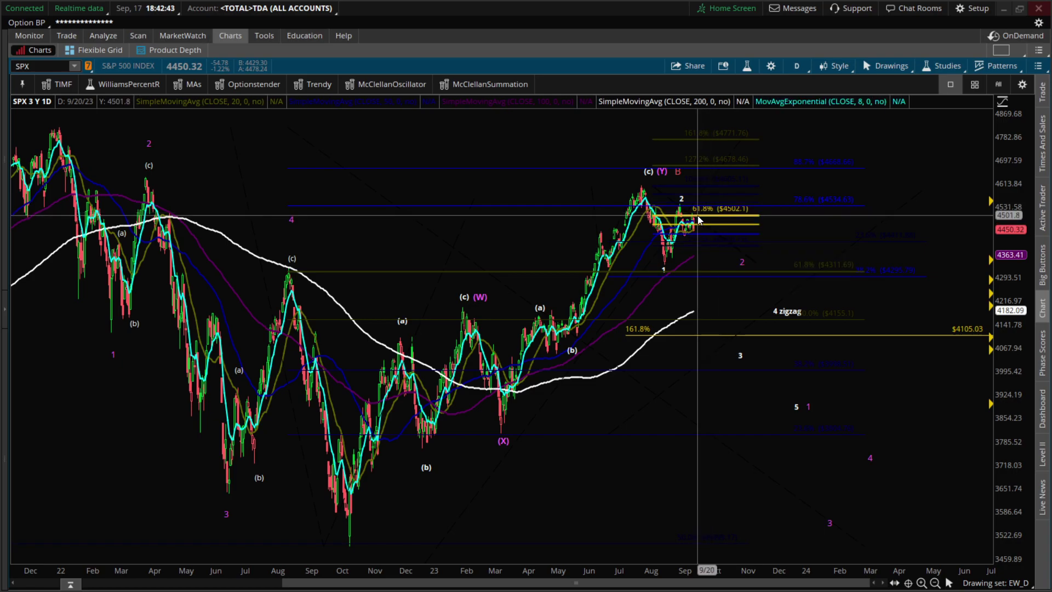
click(719, 229)
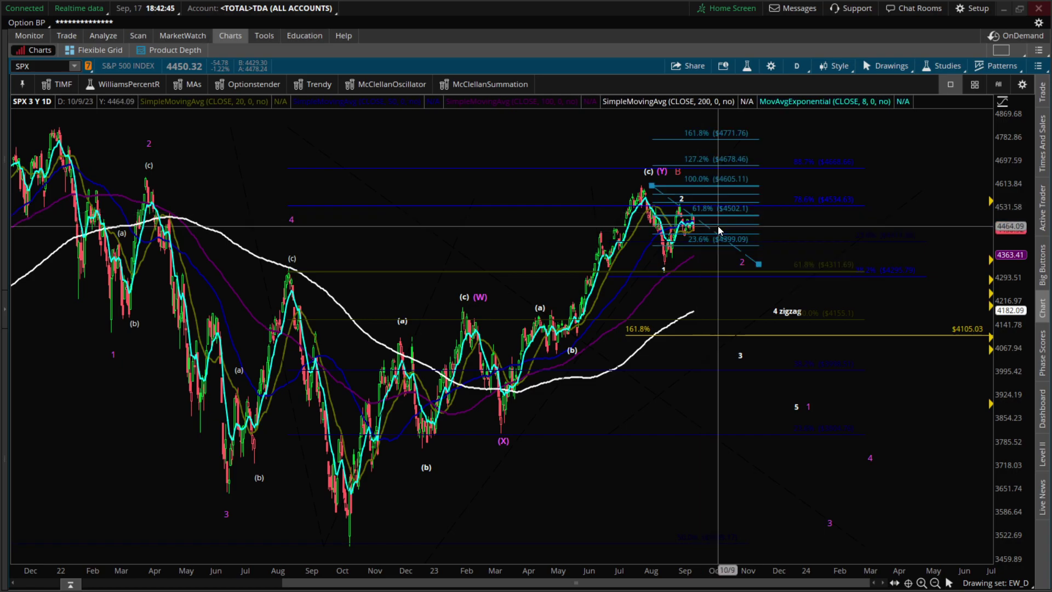
key(Delete)
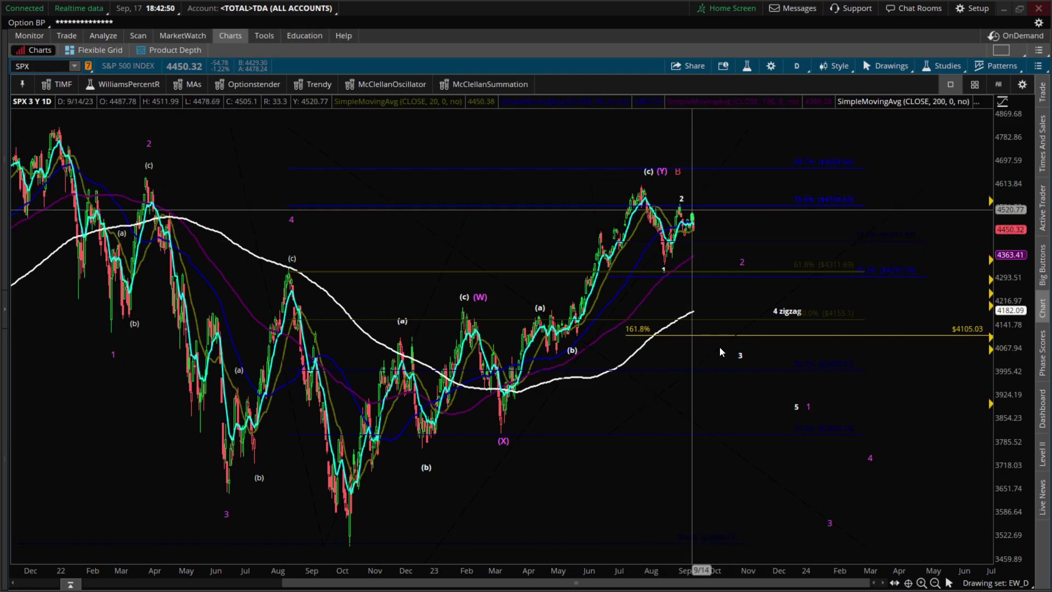
- Move the white wave 3 label up to just below the $4105.03 line and shift the magenta 1 closer to the white 5
click(695, 336)
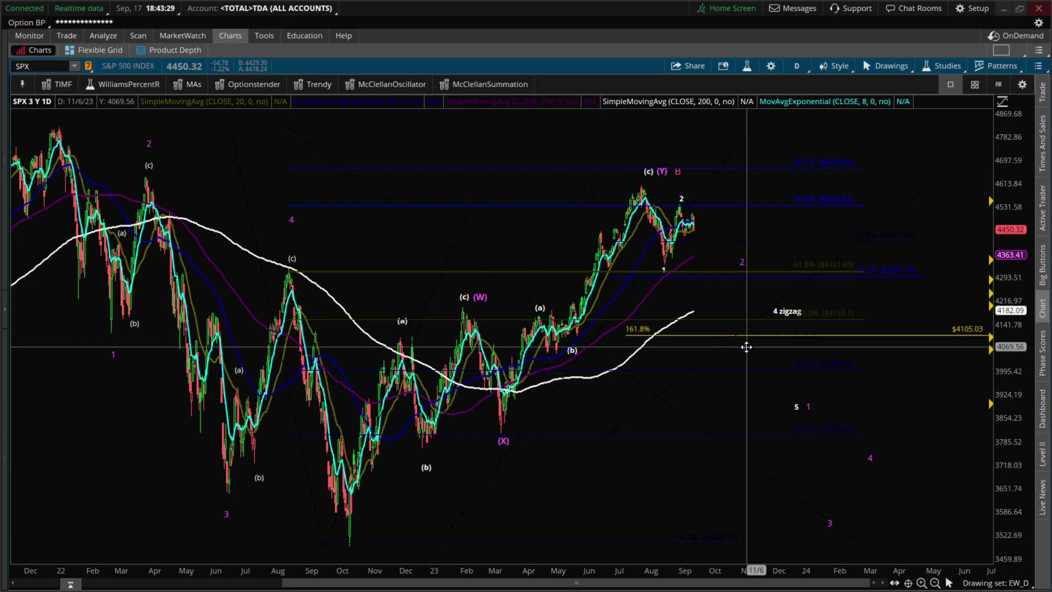
click(754, 345)
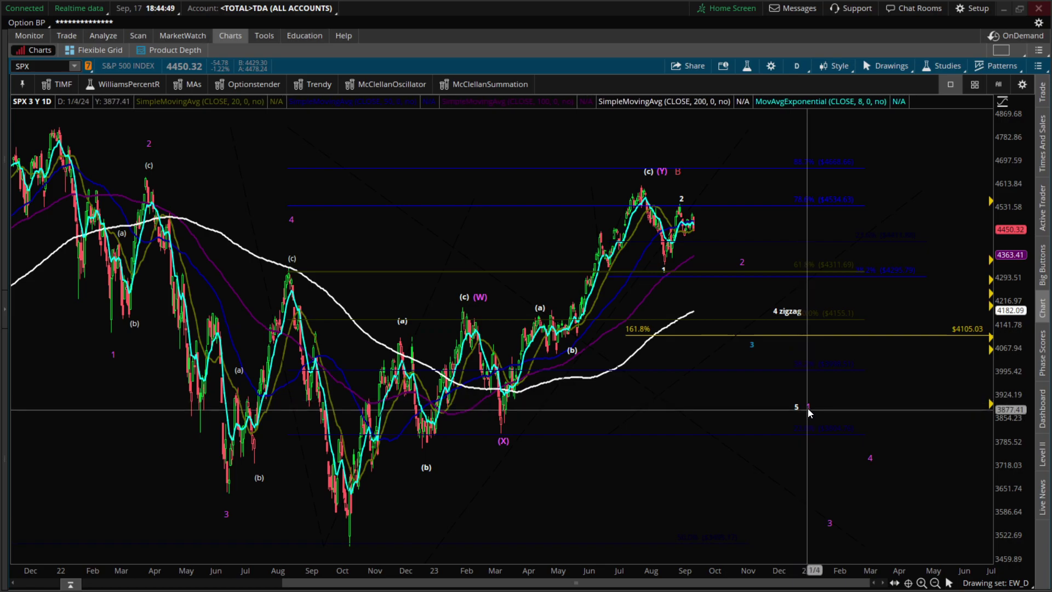
drag(810, 408, 805, 419)
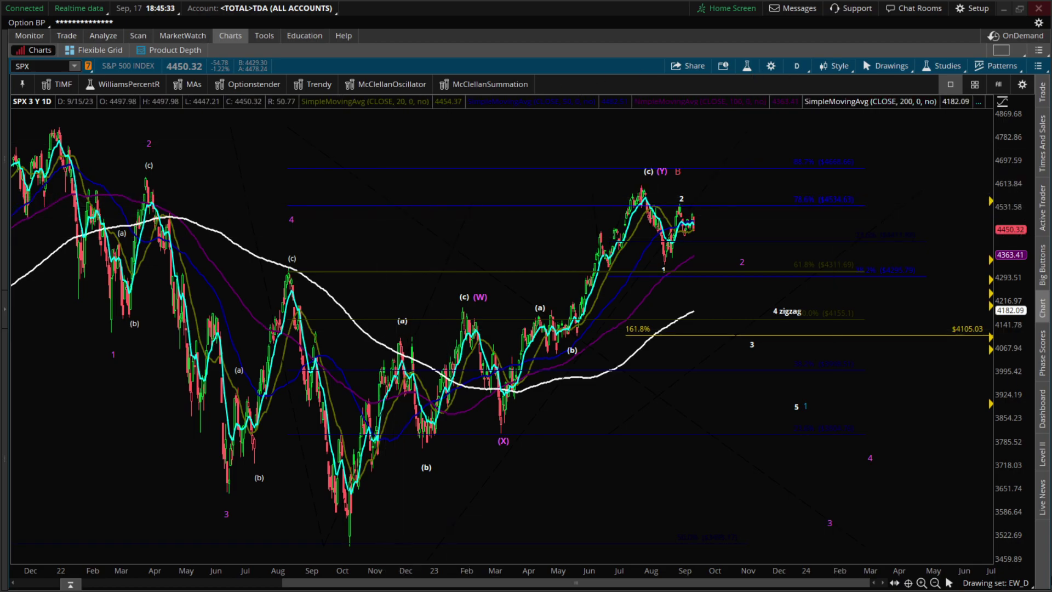
- Switch the daily SPX chart back to drawing set D
click(1008, 583)
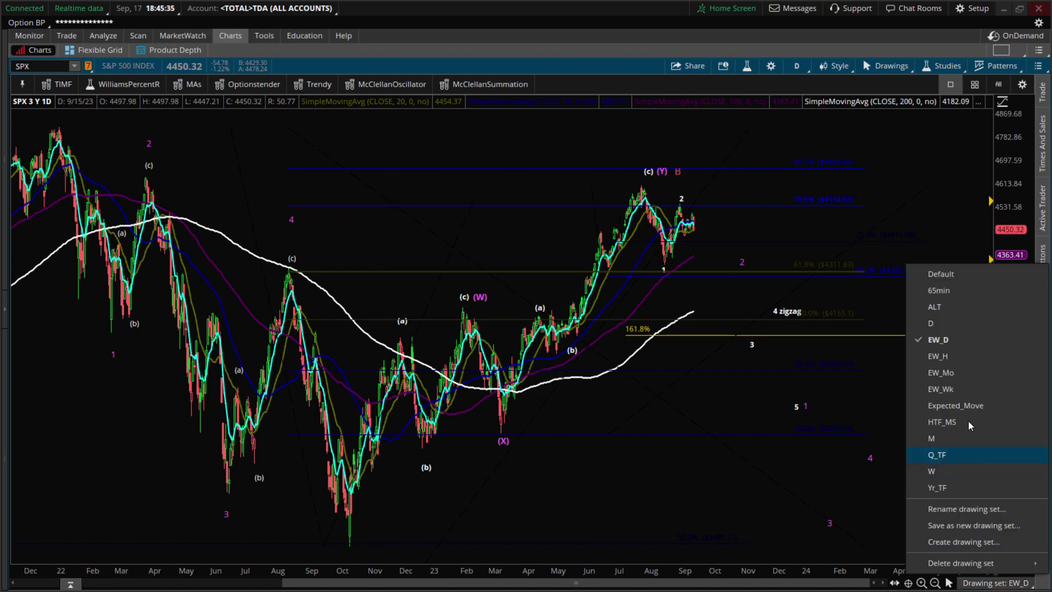
click(943, 323)
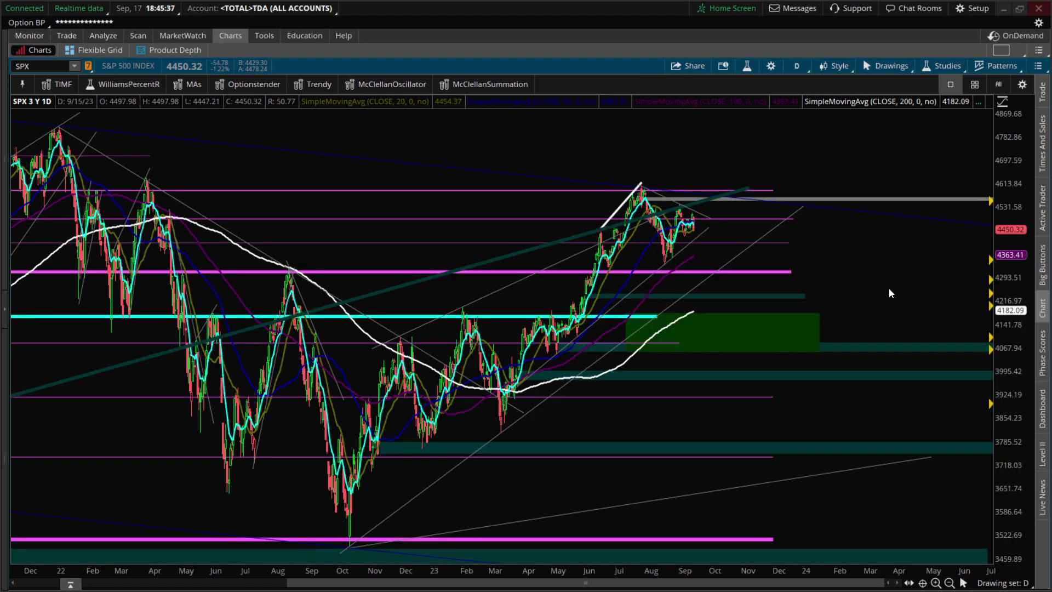
- Load the McClellanOscillator study set, extend its rising trendline from the August low up to the September peak, and restore the MAs set
click(389, 88)
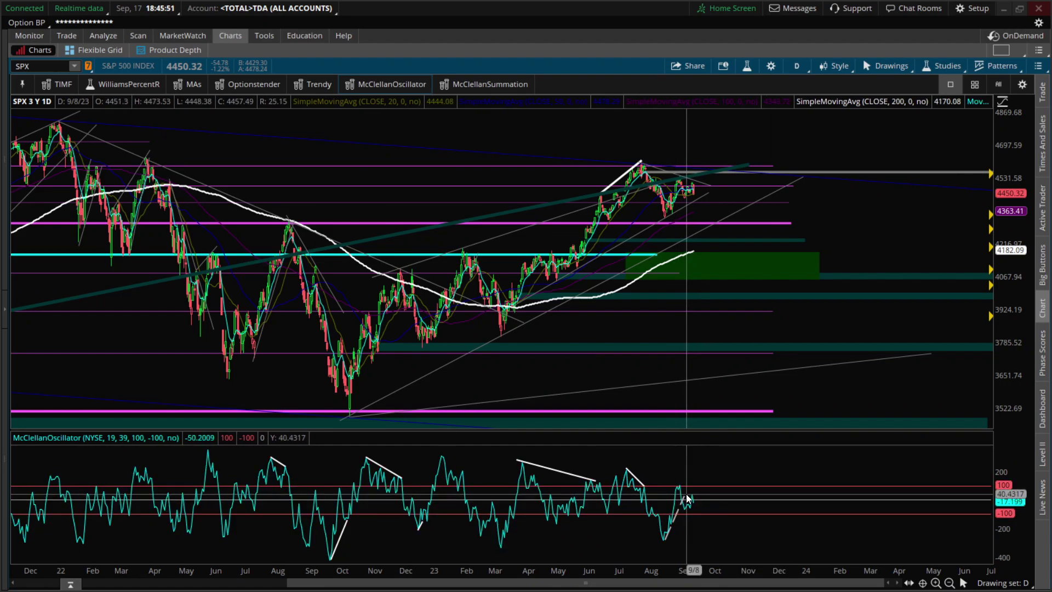
drag(687, 495, 688, 495)
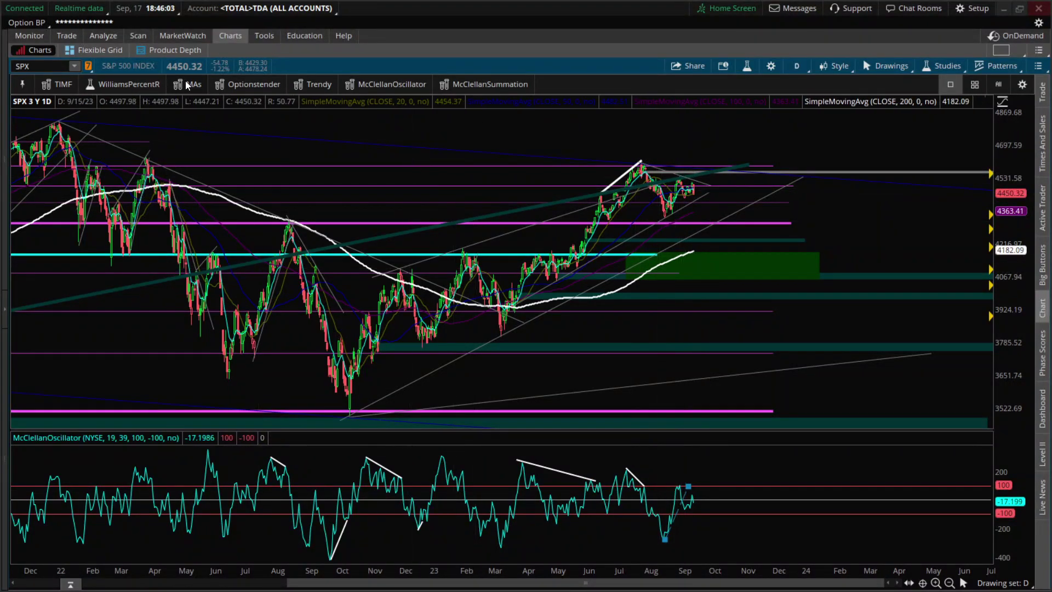
click(442, 84)
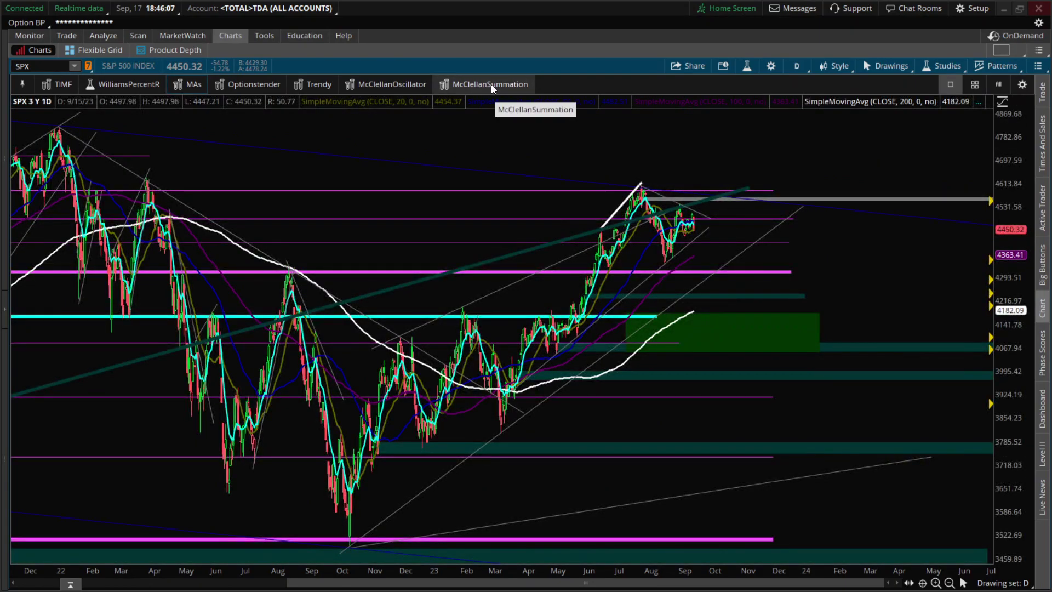
- Examine the daily SPX chart with the McClellanSummation set and the Trendy set with WilliamsPercentR, restoring the MAs set after each
click(491, 84)
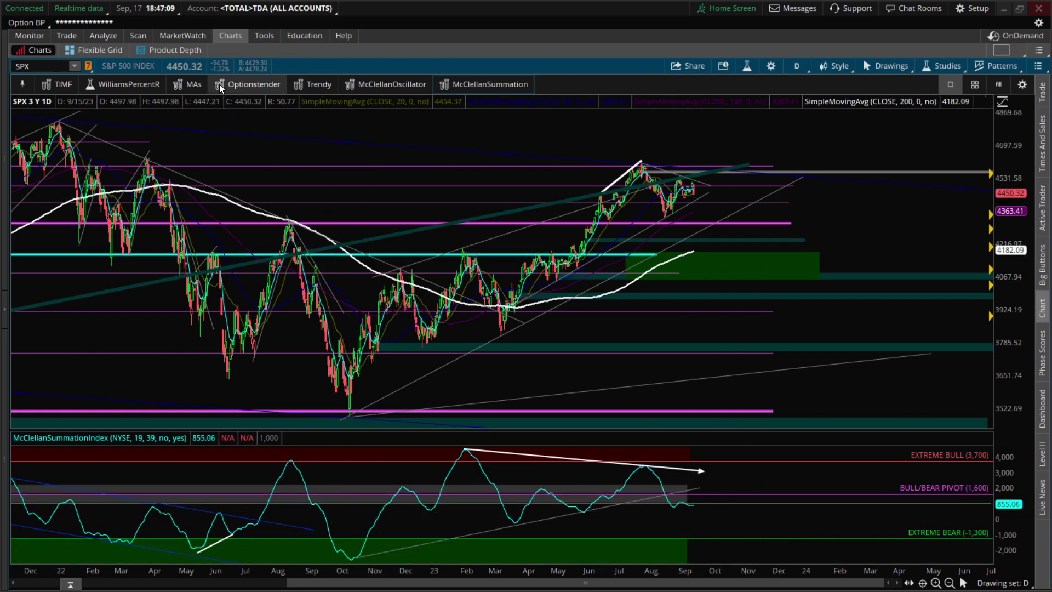
click(197, 83)
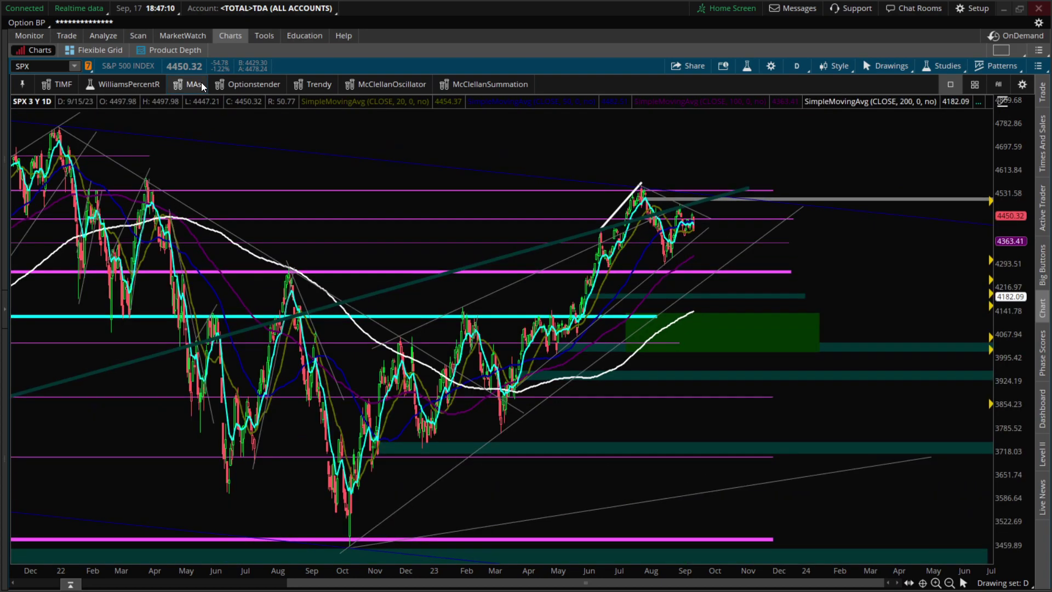
click(311, 84)
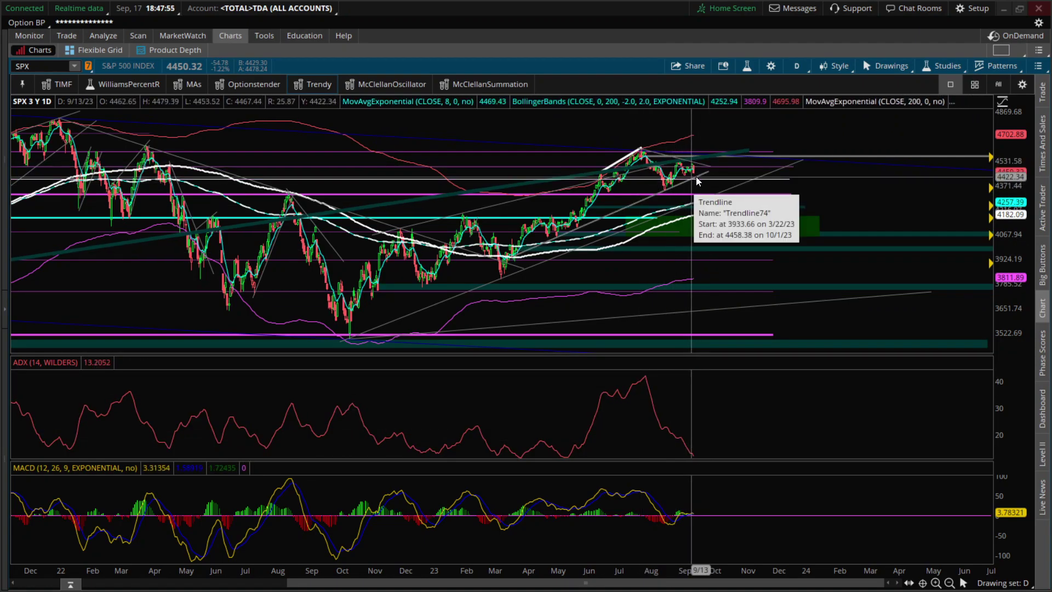
click(539, 264)
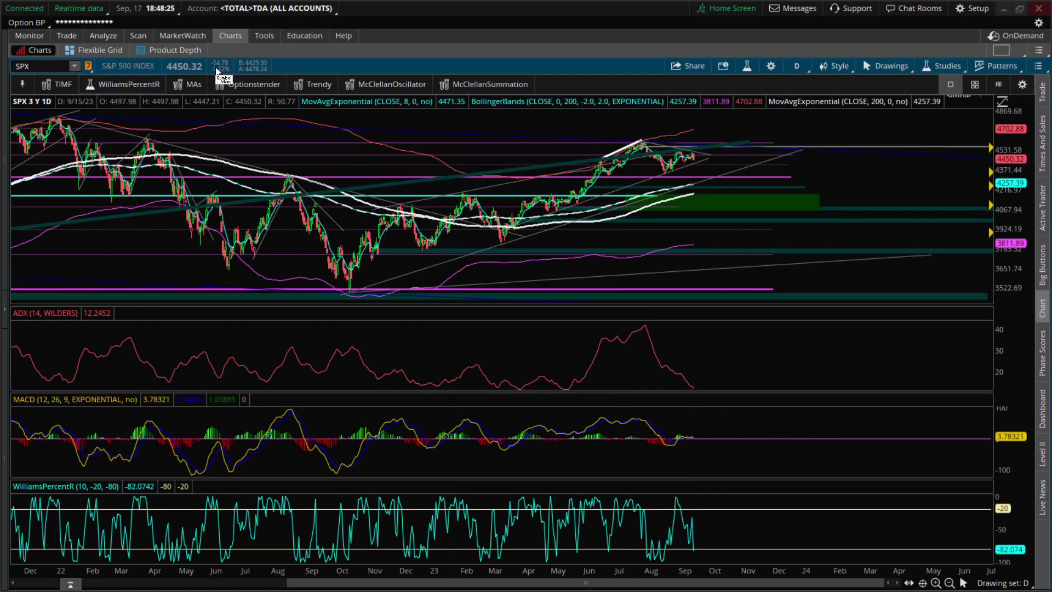
click(196, 84)
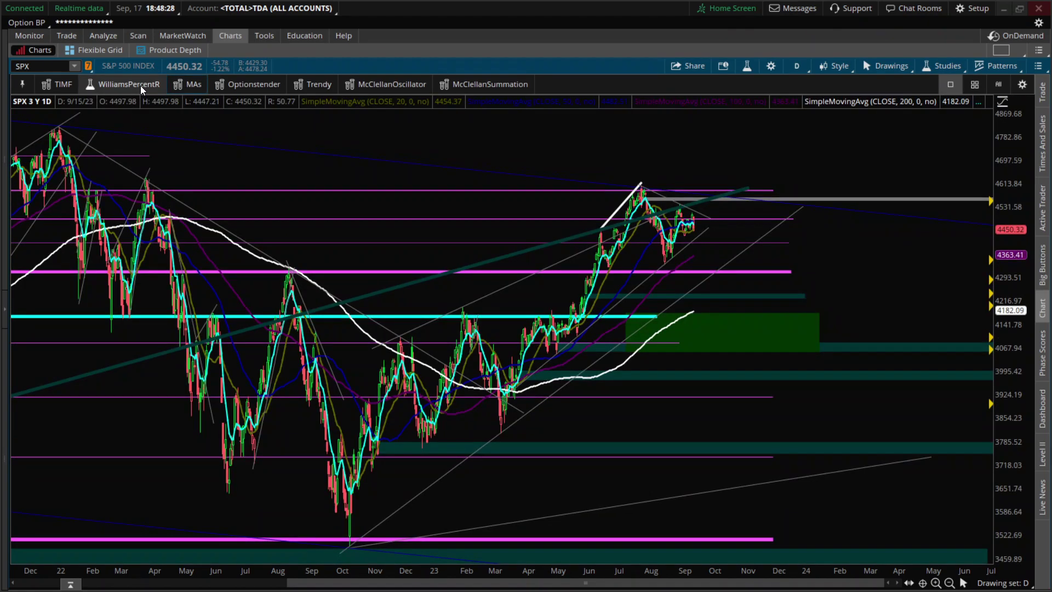
- Add WilliamsPercentR to the daily SPX chart and draw a falling trendline on it from the late-August peak to about the start of October
click(141, 85)
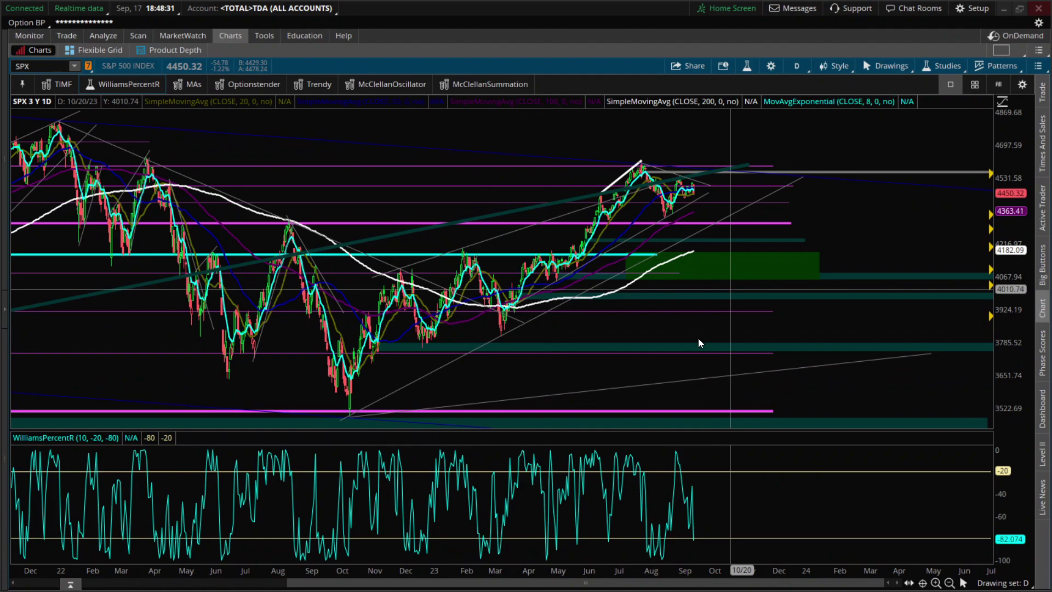
drag(610, 367, 807, 358)
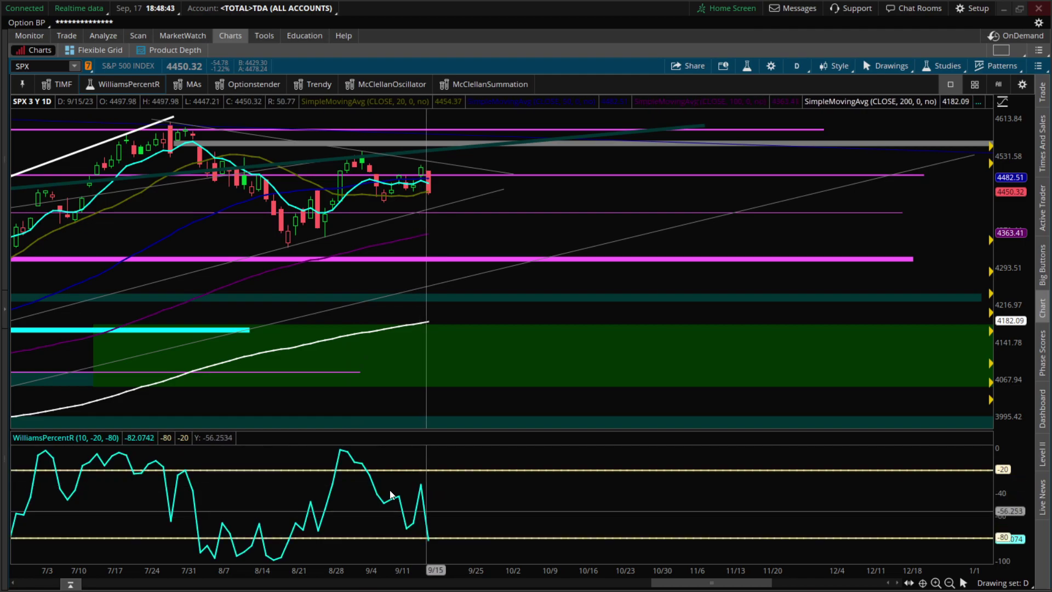
right_click(346, 451)
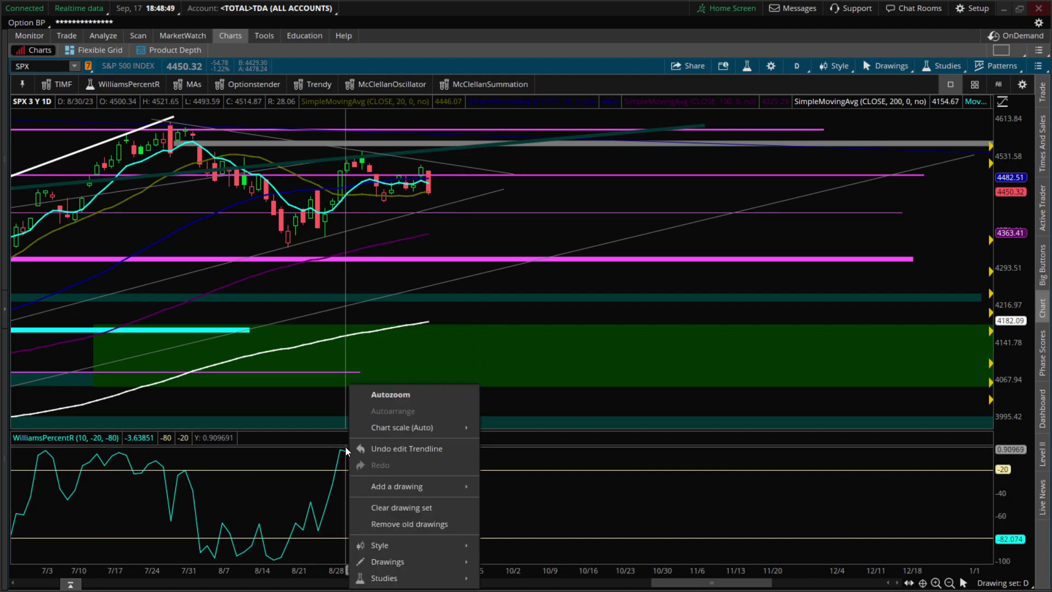
mouse_move(461, 487)
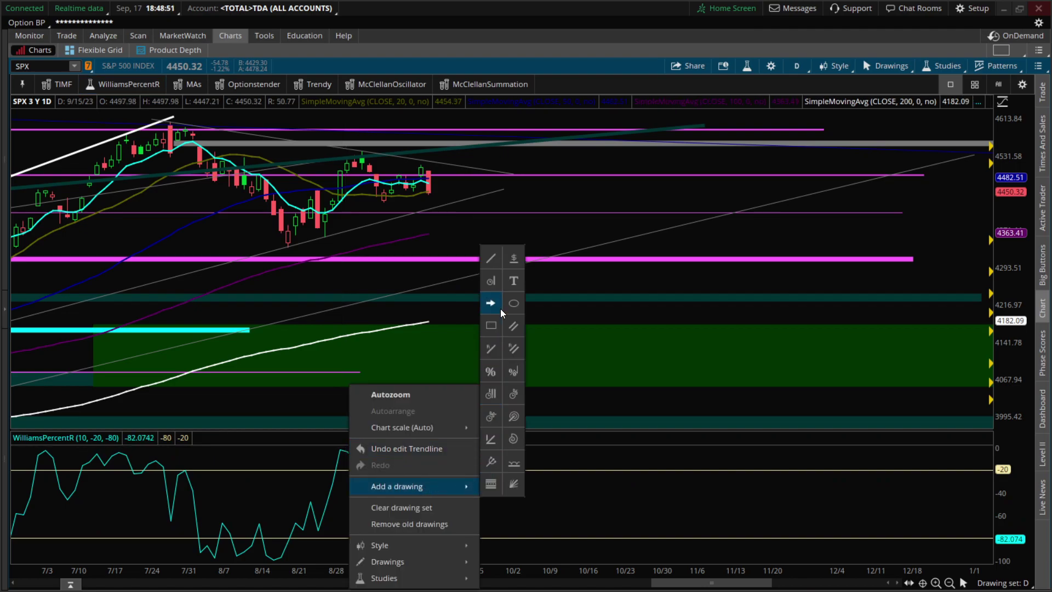
click(491, 264)
click(345, 448)
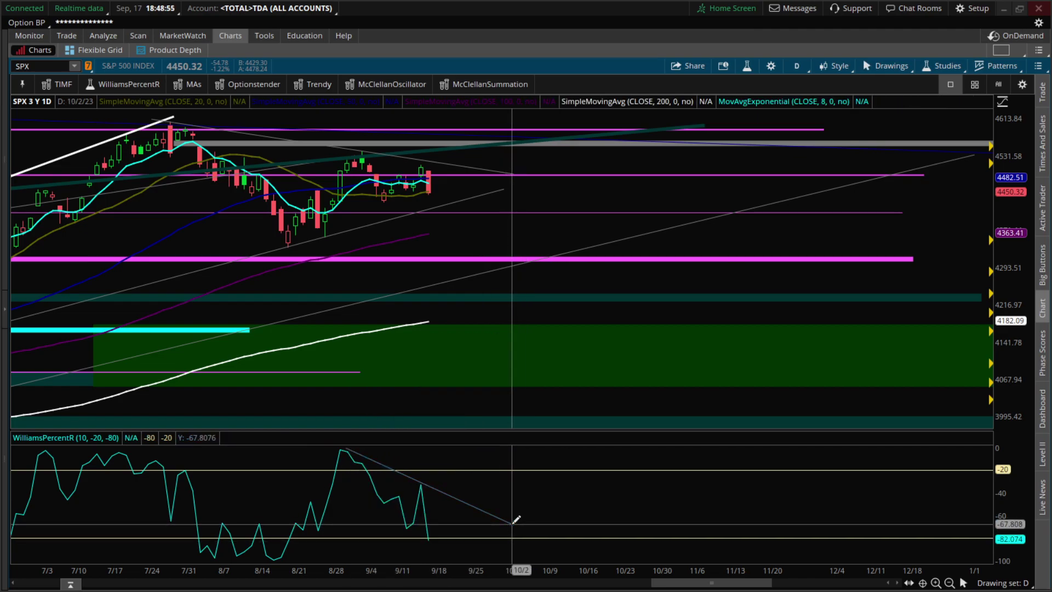
click(507, 532)
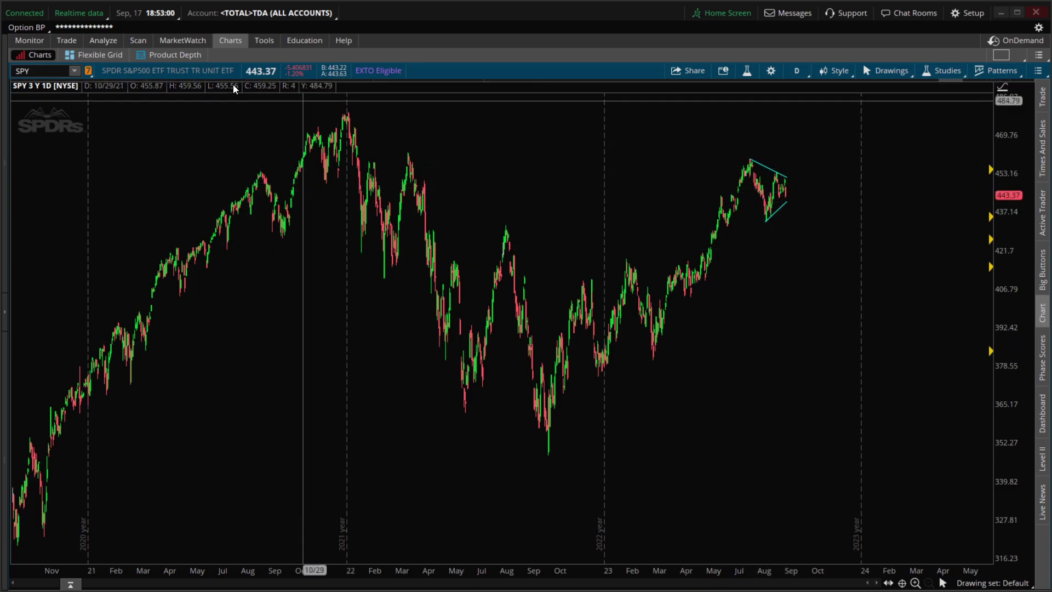
- Examine the AwesomeOscillator study on the daily SPY chart and return to the Naked Chart study set
mouse_move(229, 83)
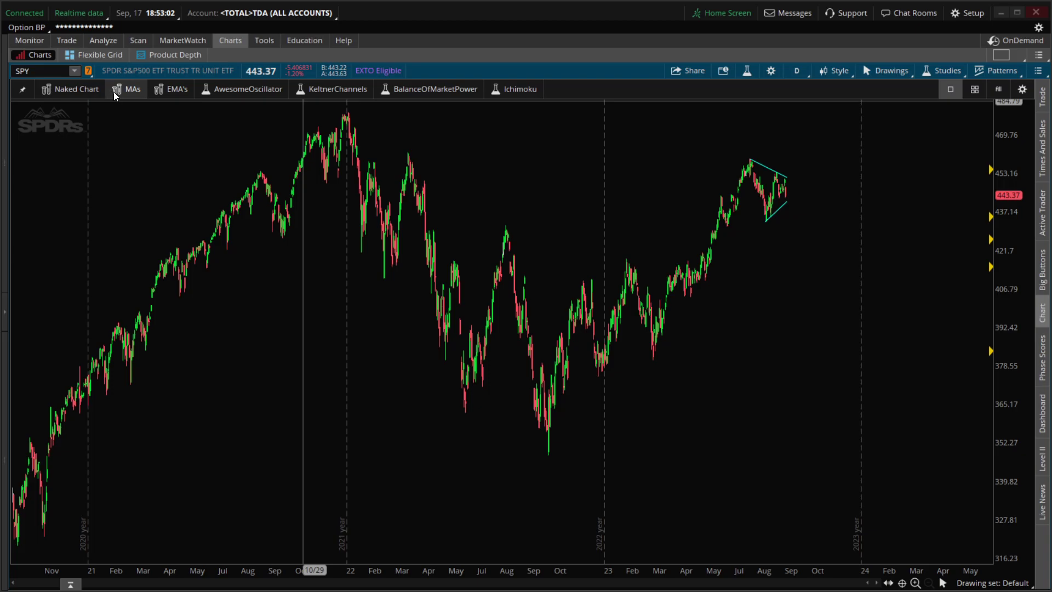
click(250, 91)
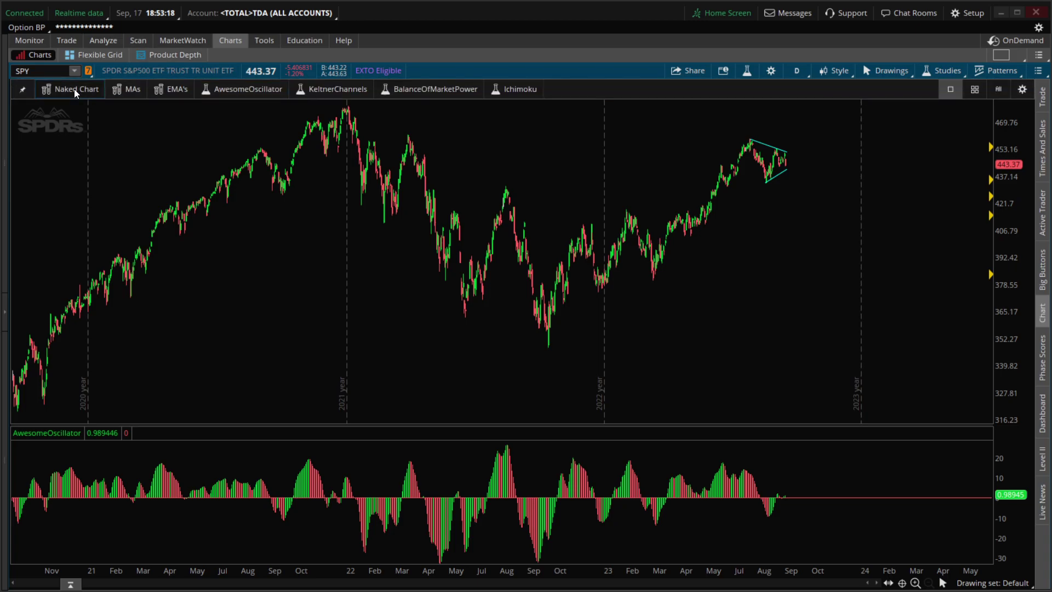
click(75, 91)
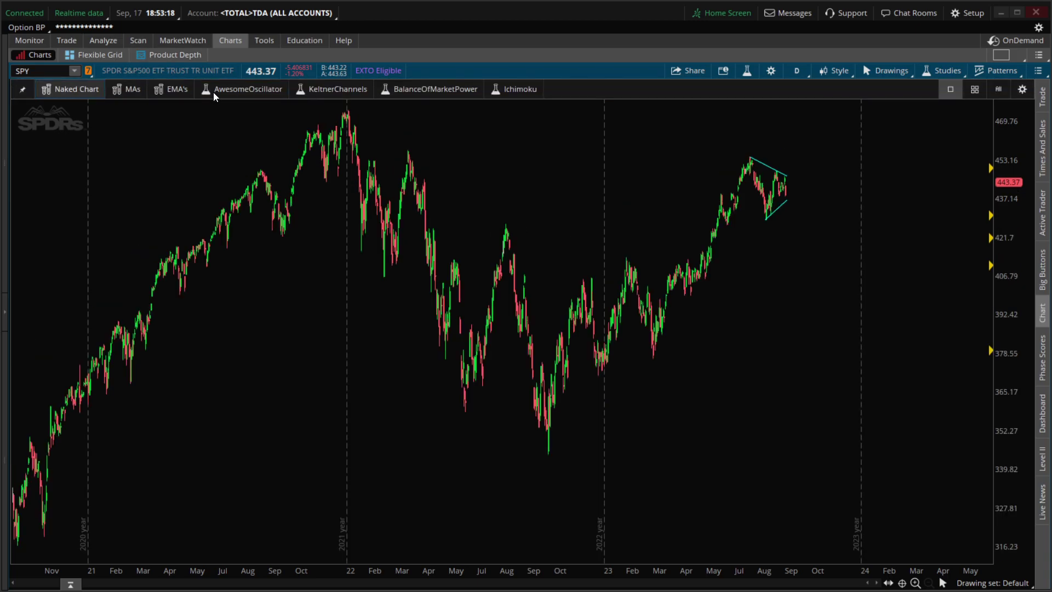
- Examine SPY's price action since May 2023 against the KeltnerChannels and the converging trendlines, and restore the Naked Chart set
click(344, 90)
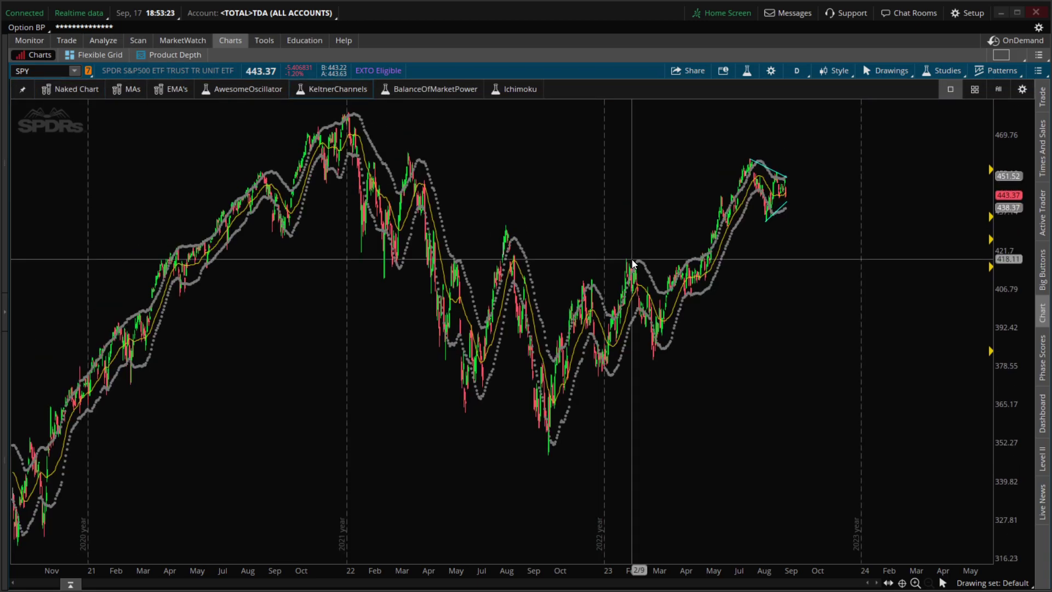
drag(680, 260, 890, 262)
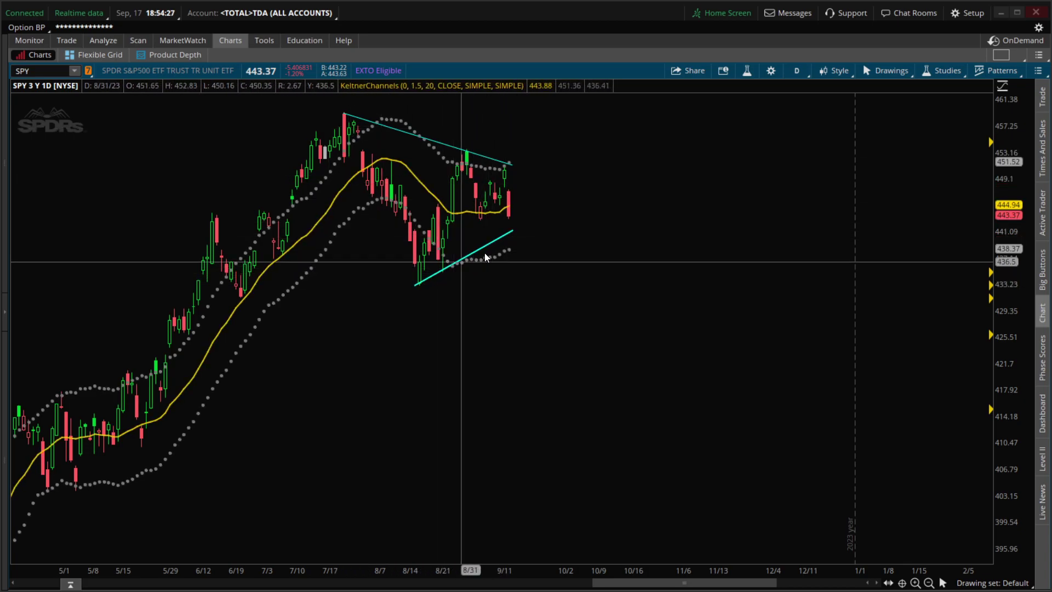
mouse_move(481, 156)
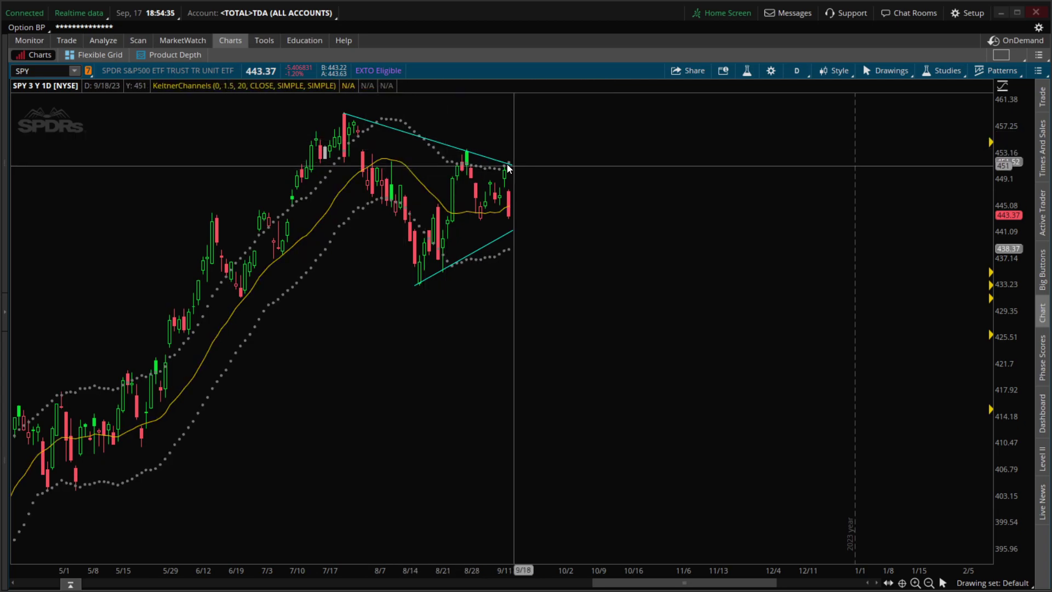
mouse_move(365, 89)
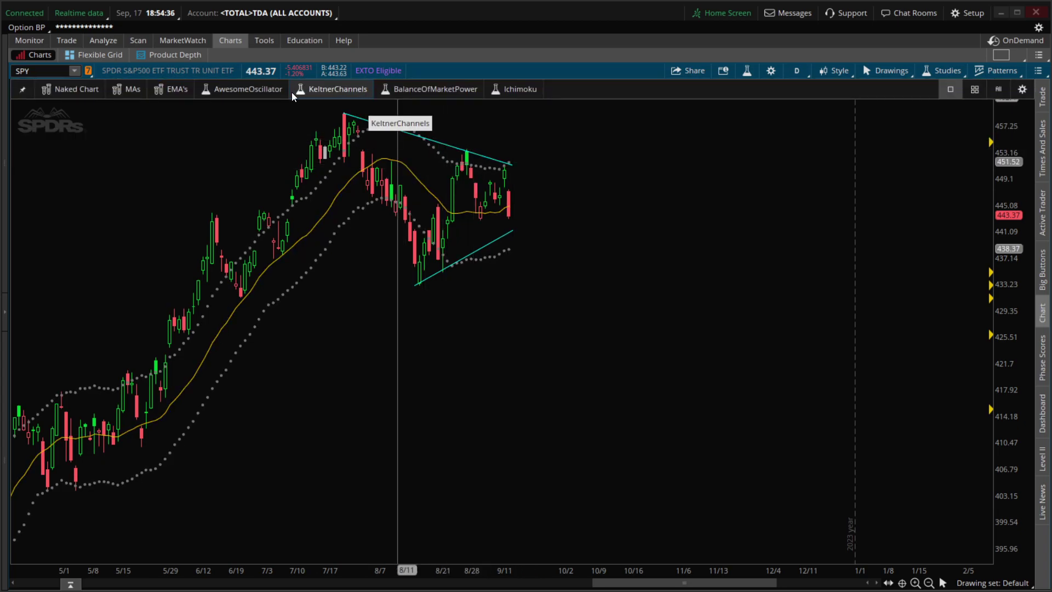
click(68, 88)
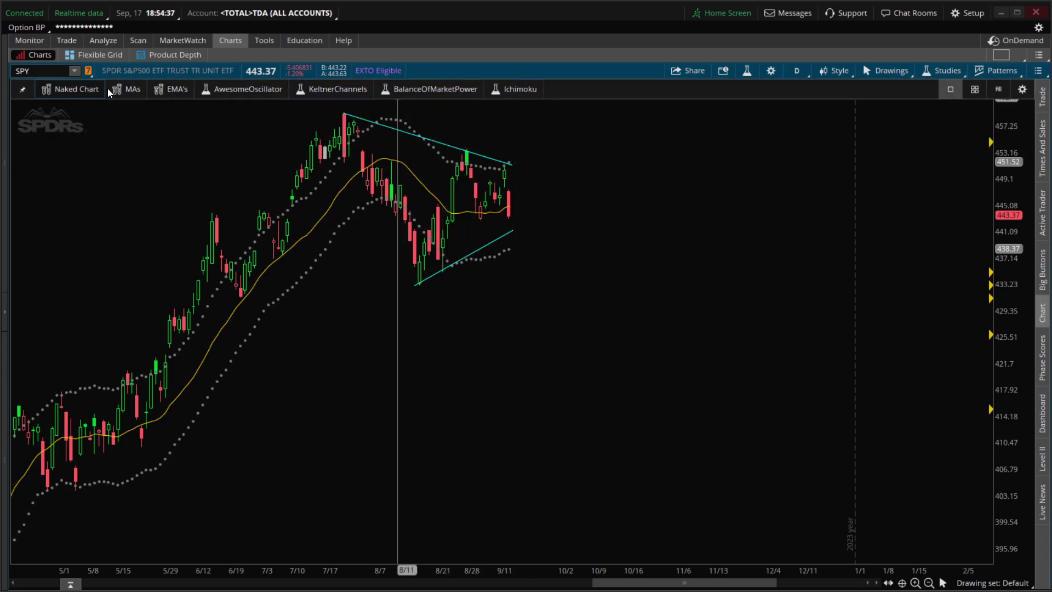
- Add the Ichimoku study to the daily SPY chart and examine recent price against the cloud
click(517, 95)
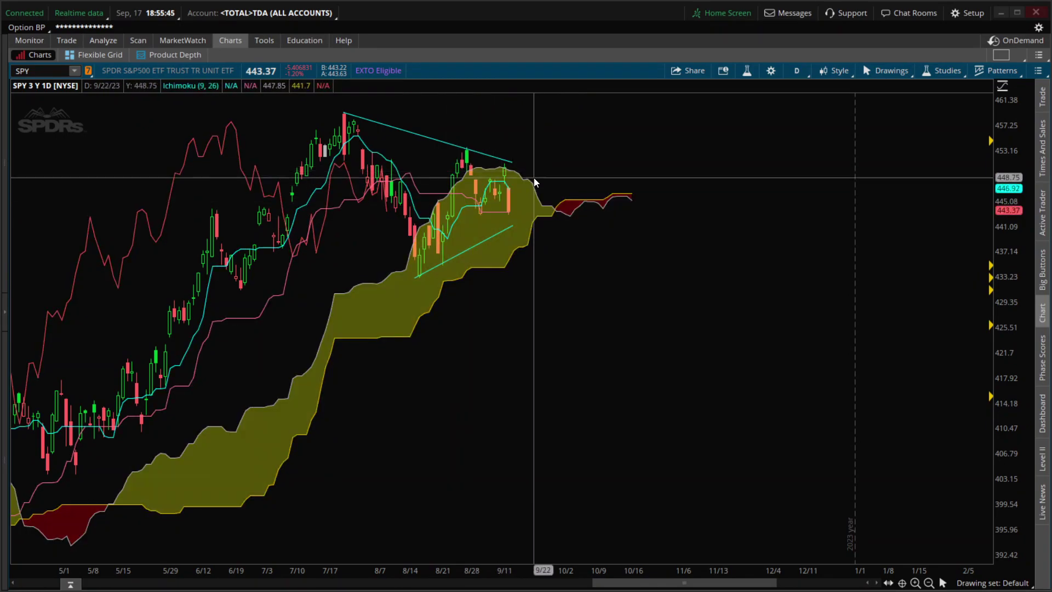
mouse_move(325, 93)
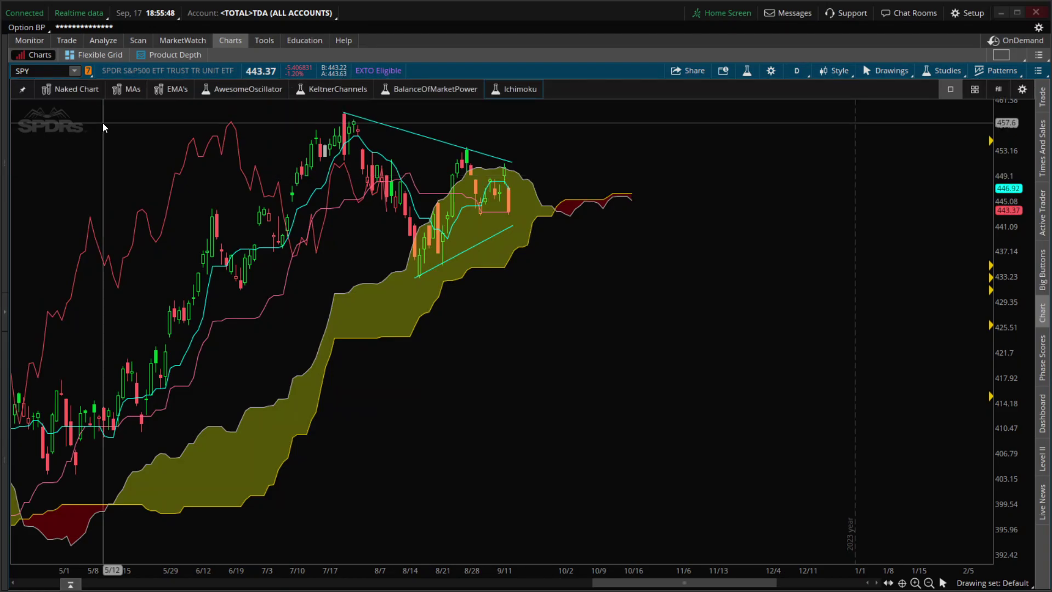
click(166, 92)
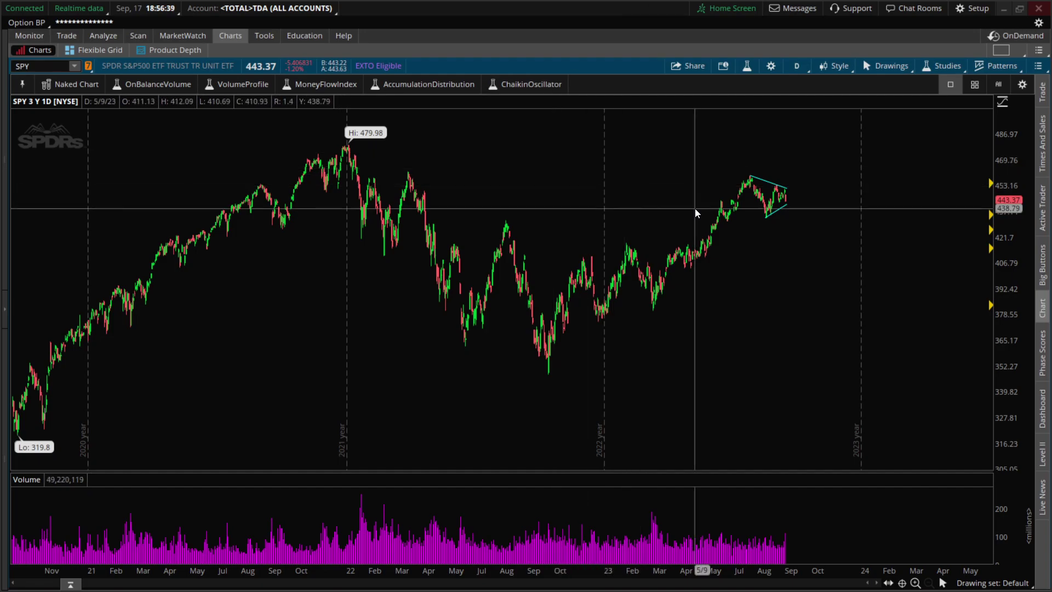
- Examine SPY's daily price and volume since February 2023 with VolumeProfile and with MoneyFlowIndex, restoring the Naked Chart set after each
drag(619, 223, 966, 218)
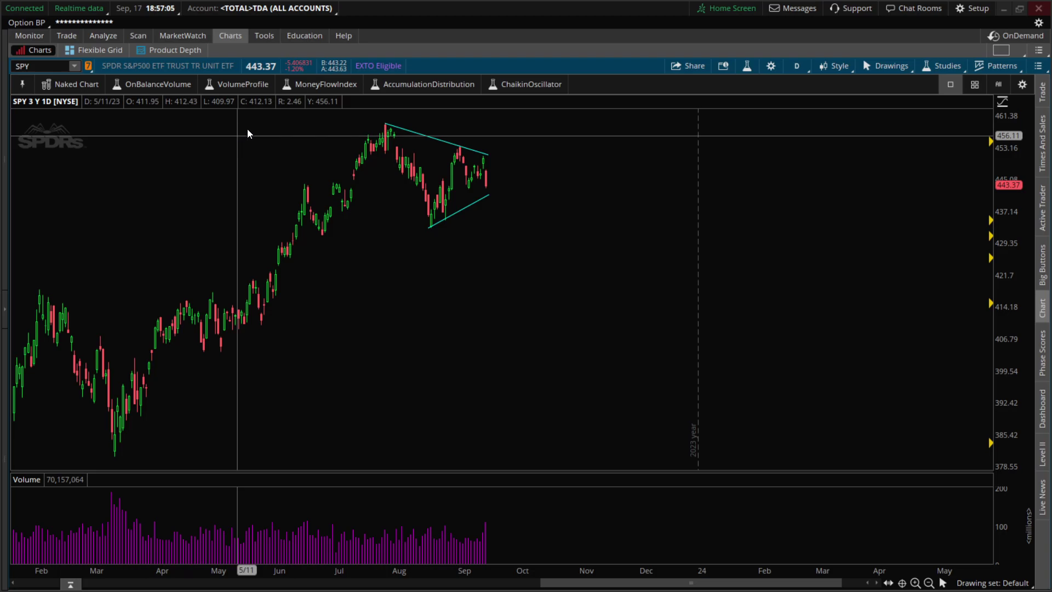
click(254, 84)
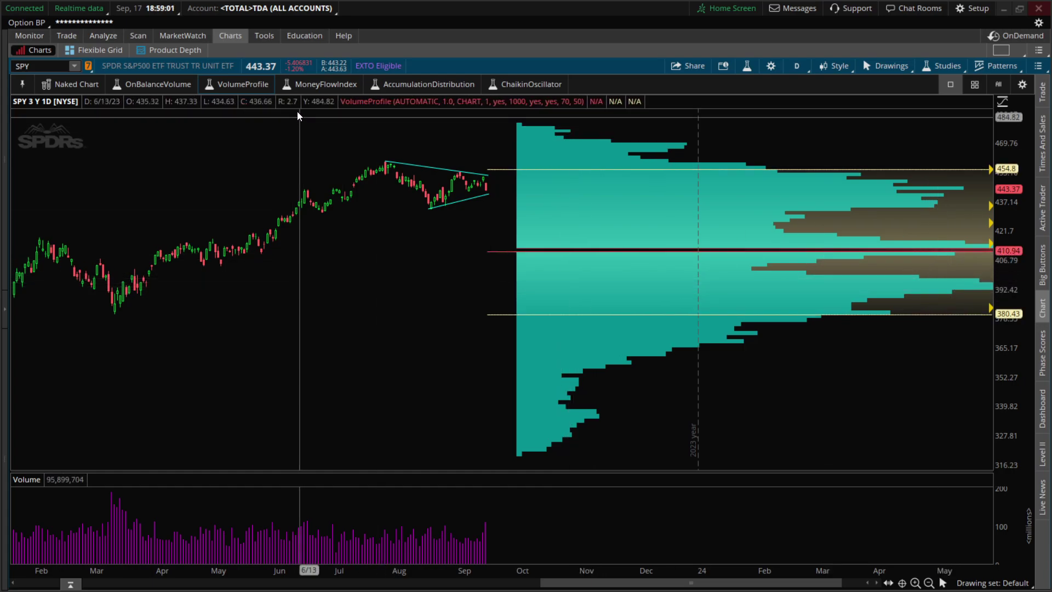
click(83, 81)
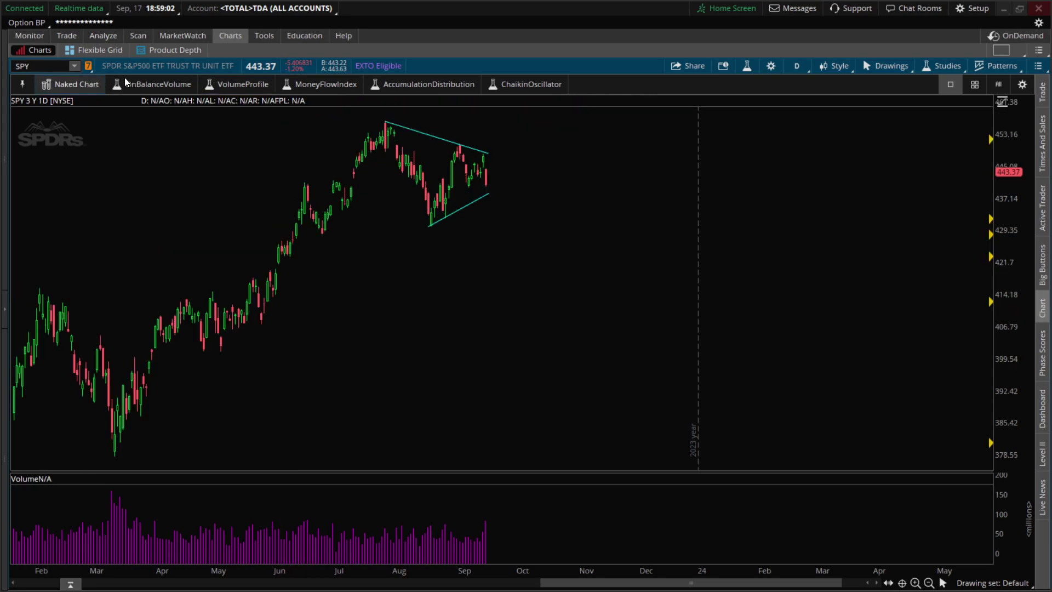
click(324, 83)
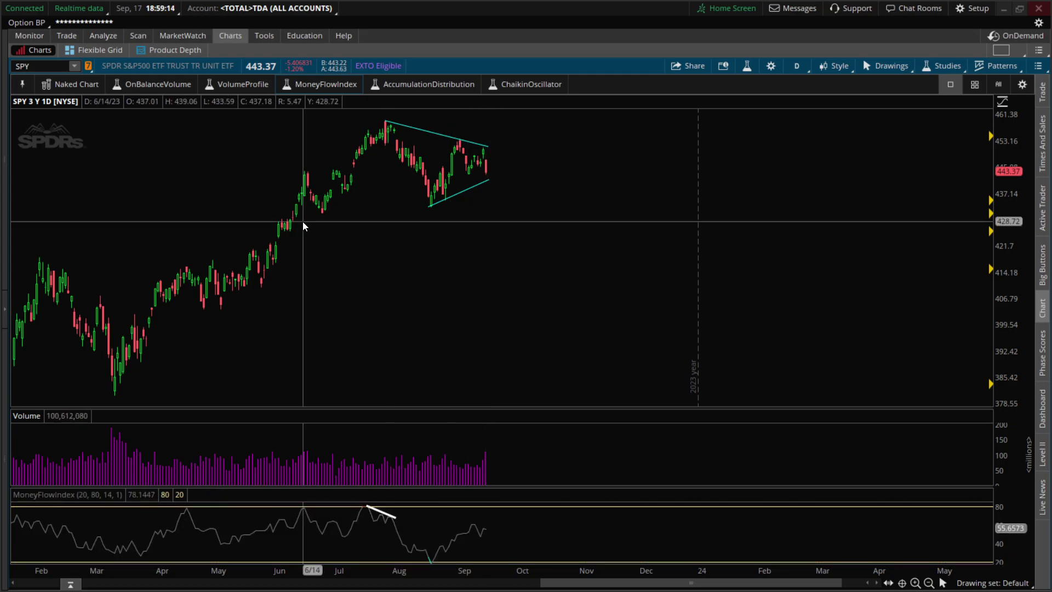
click(54, 85)
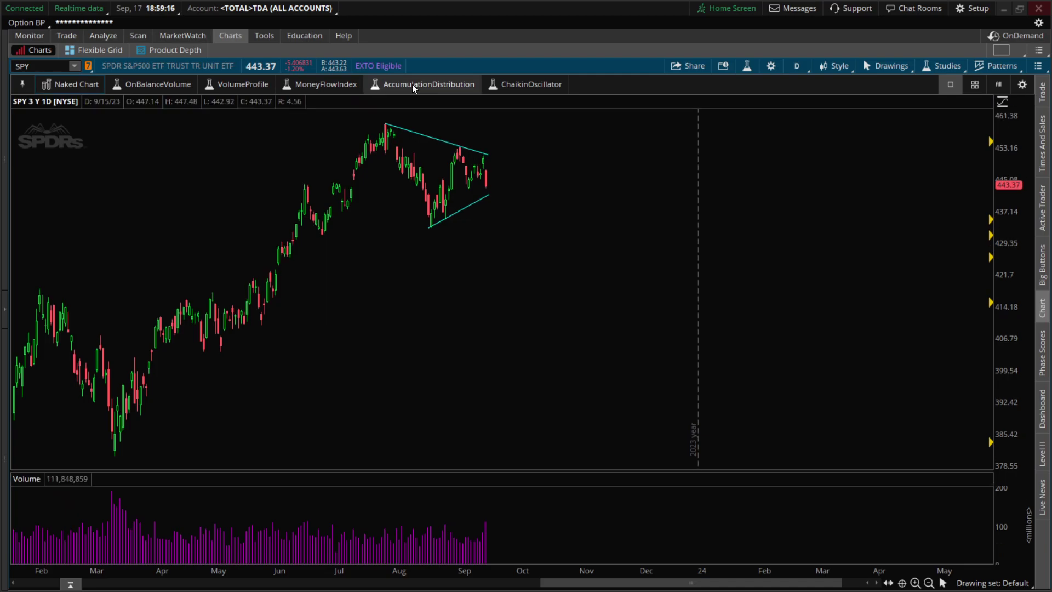
- Examine the ChaikinOscillator on the daily SPY volume chart, return to the Naked Chart set, and load AccumulationDistribution
click(512, 82)
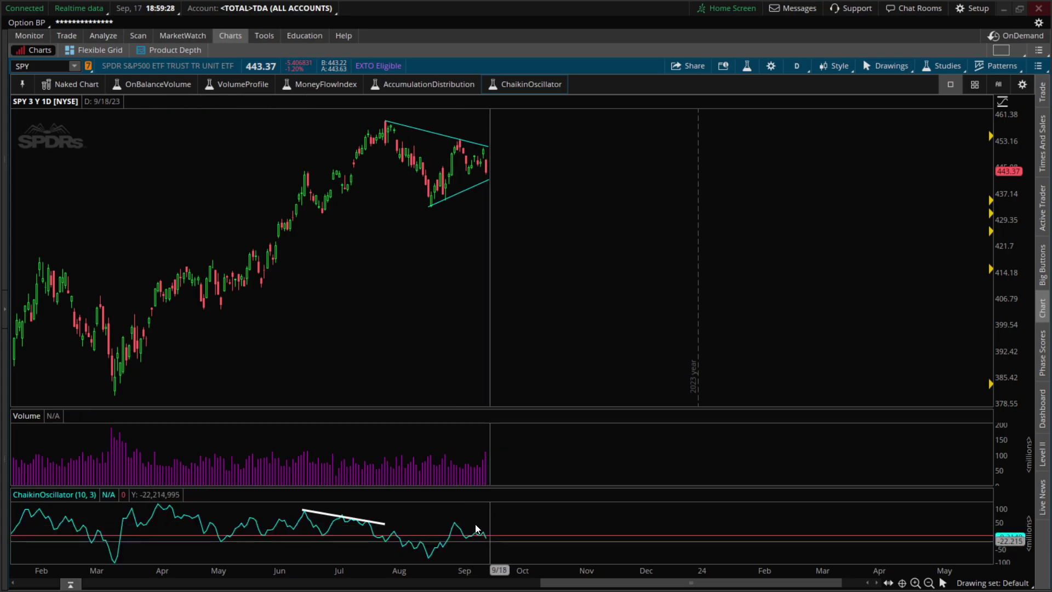
click(93, 84)
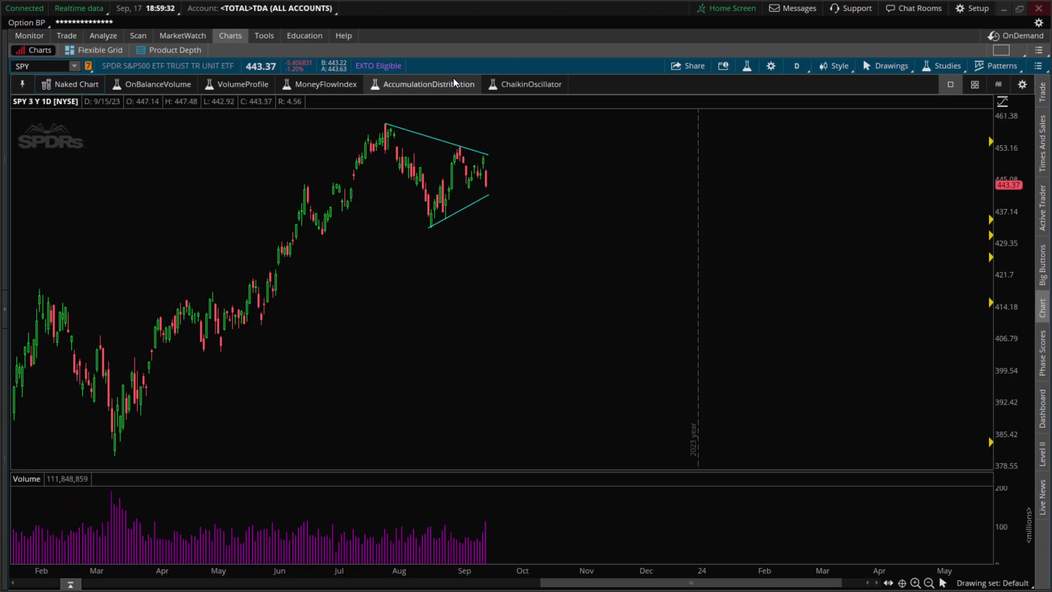
click(433, 85)
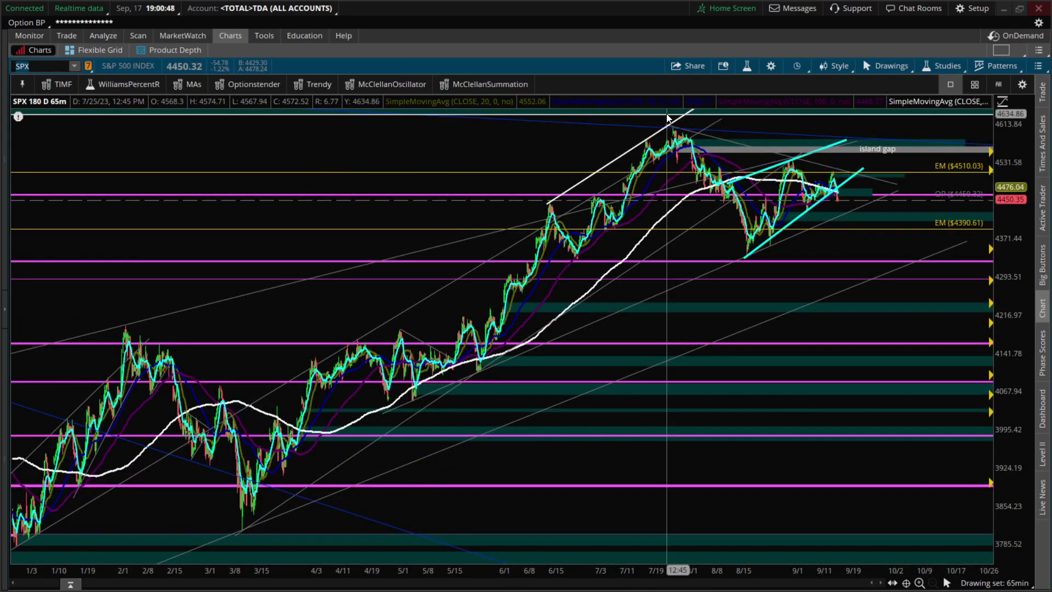
- Delete the teal zone rectangle overlapping the magenta level just above the latest price on the SPX 65-minute chart
drag(650, 211, 965, 206)
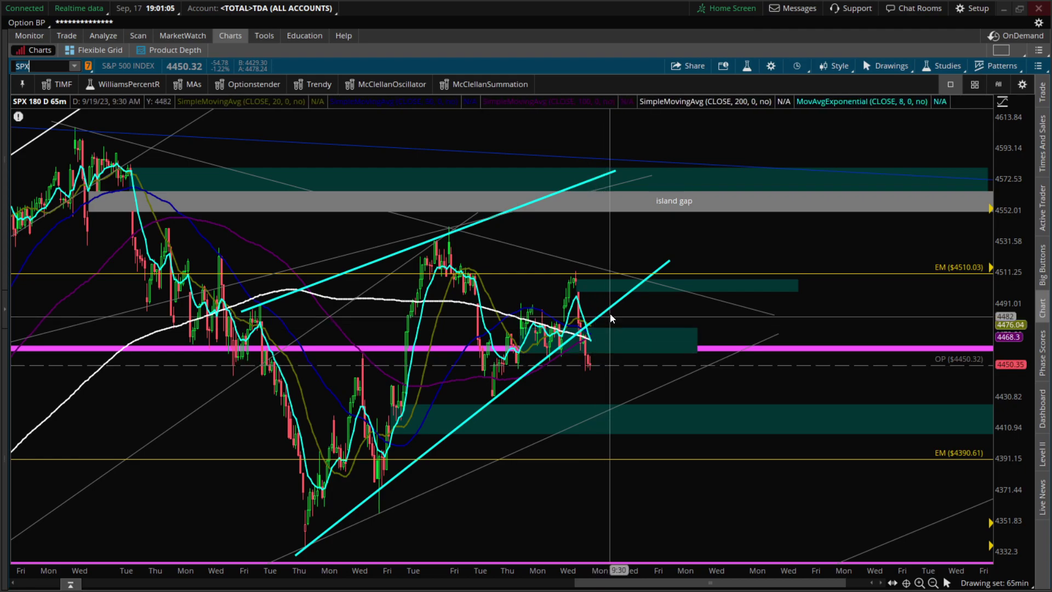
mouse_move(613, 311)
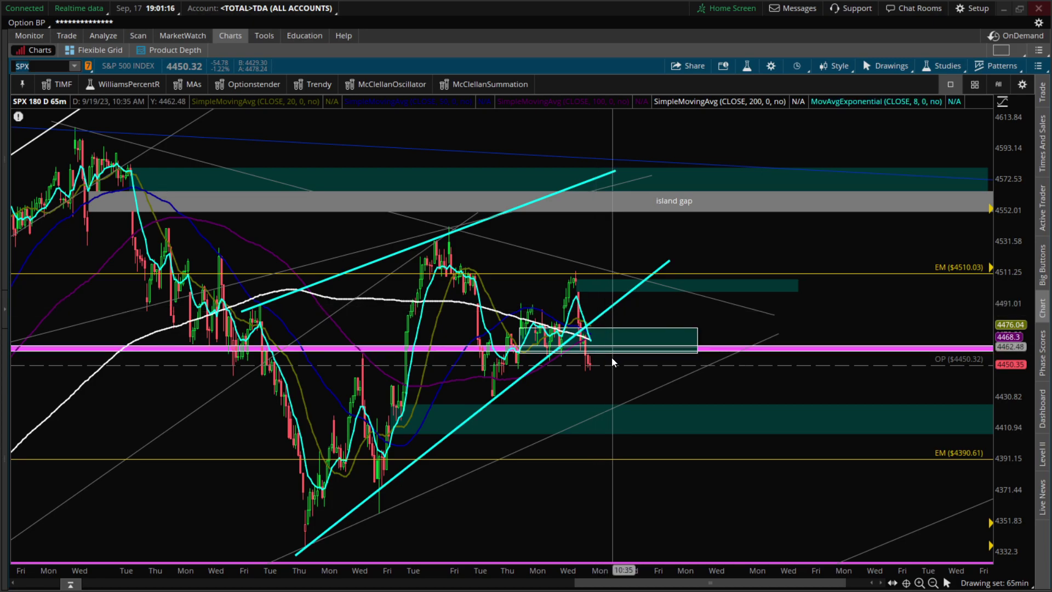
click(596, 348)
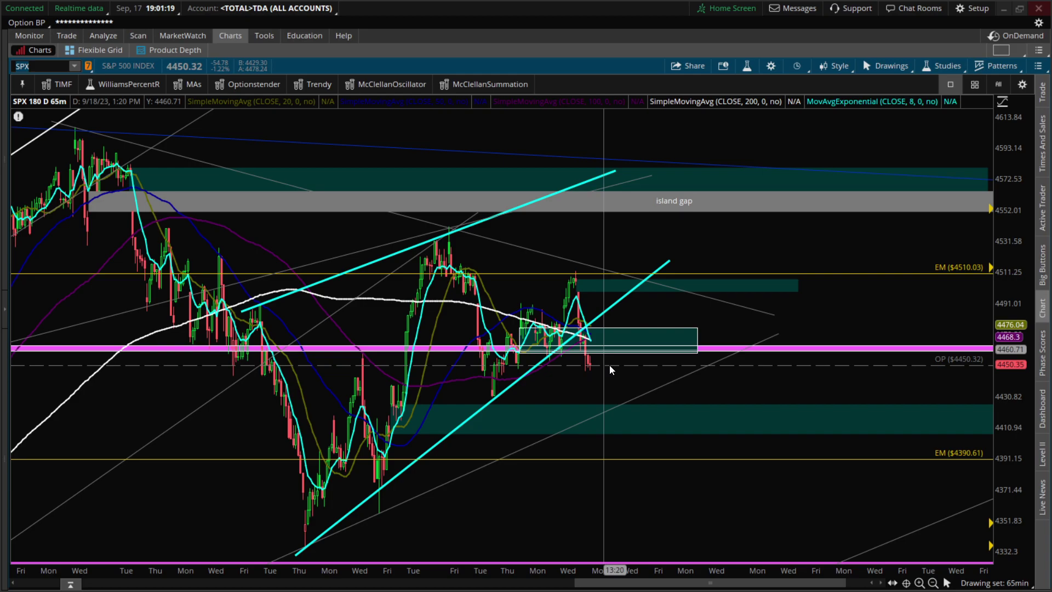
click(610, 362)
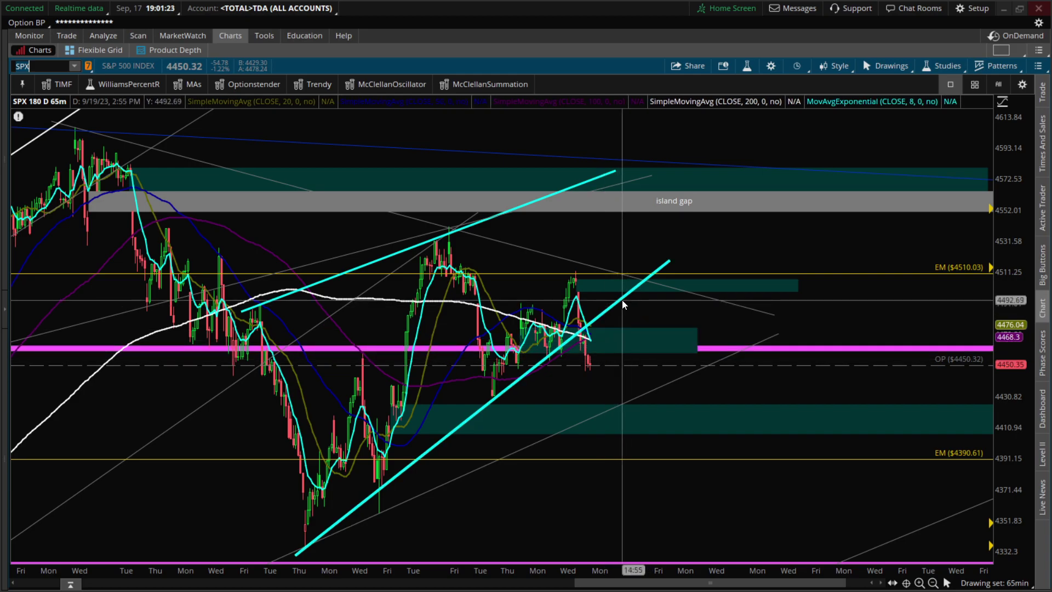
click(617, 307)
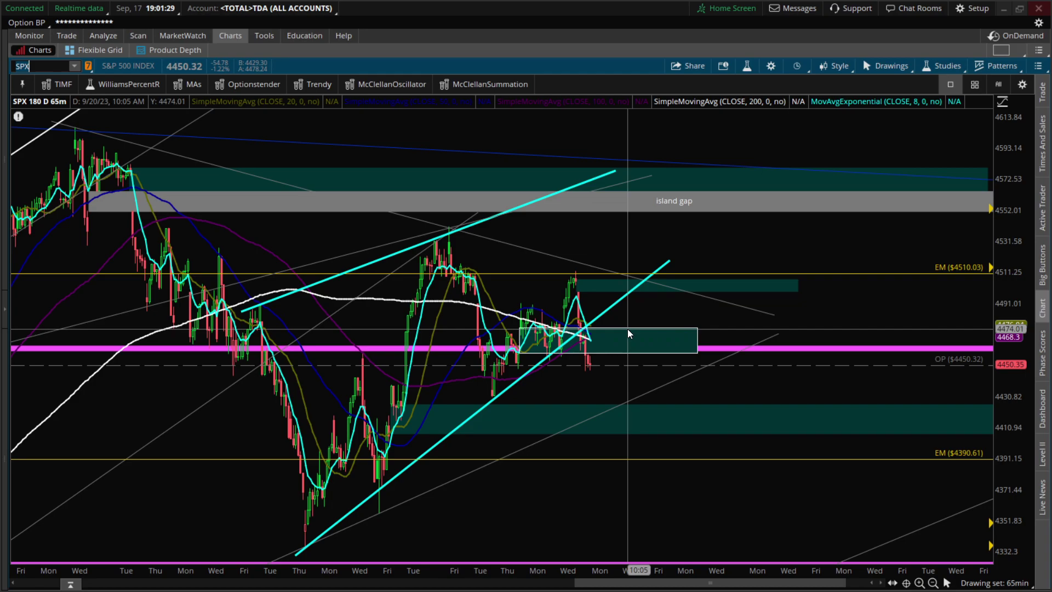
key(Delete)
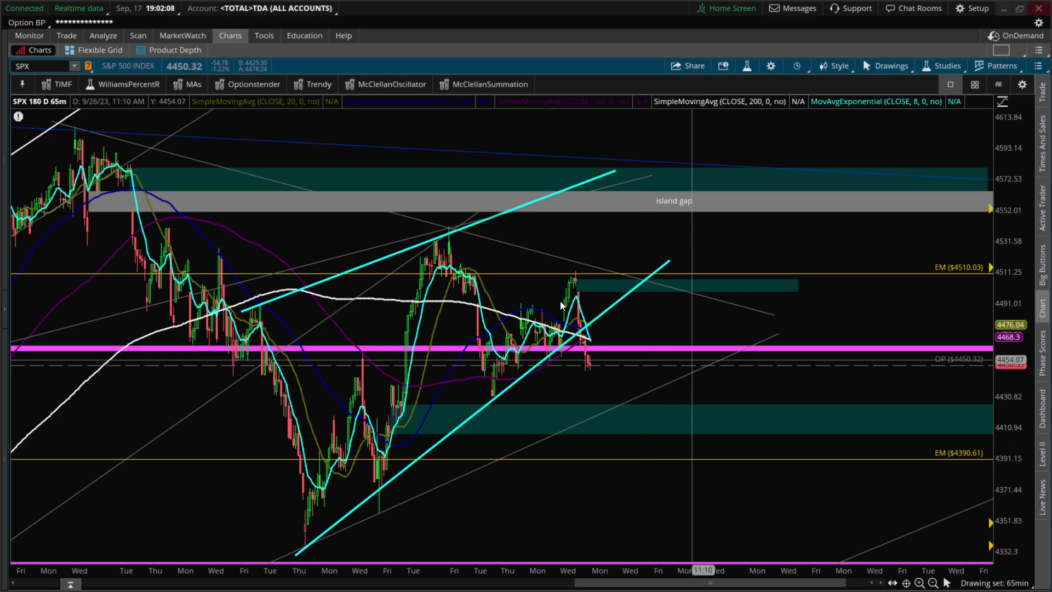
- Load SPY on the 65-minute chart and extend the small rising September parallel channel beyond the latest candle
click(47, 66)
text(SPY)
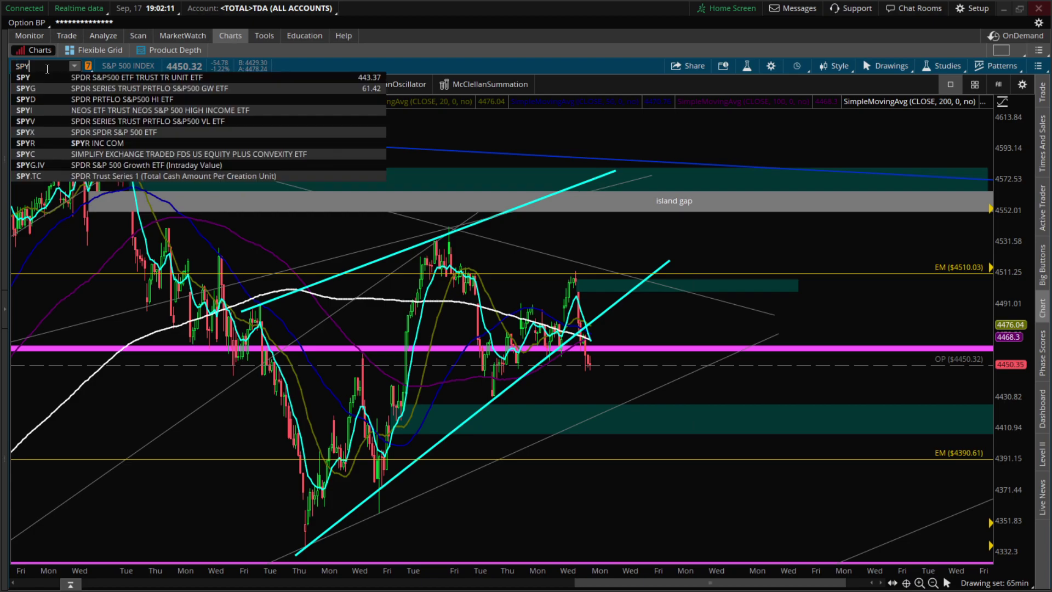
key(Return)
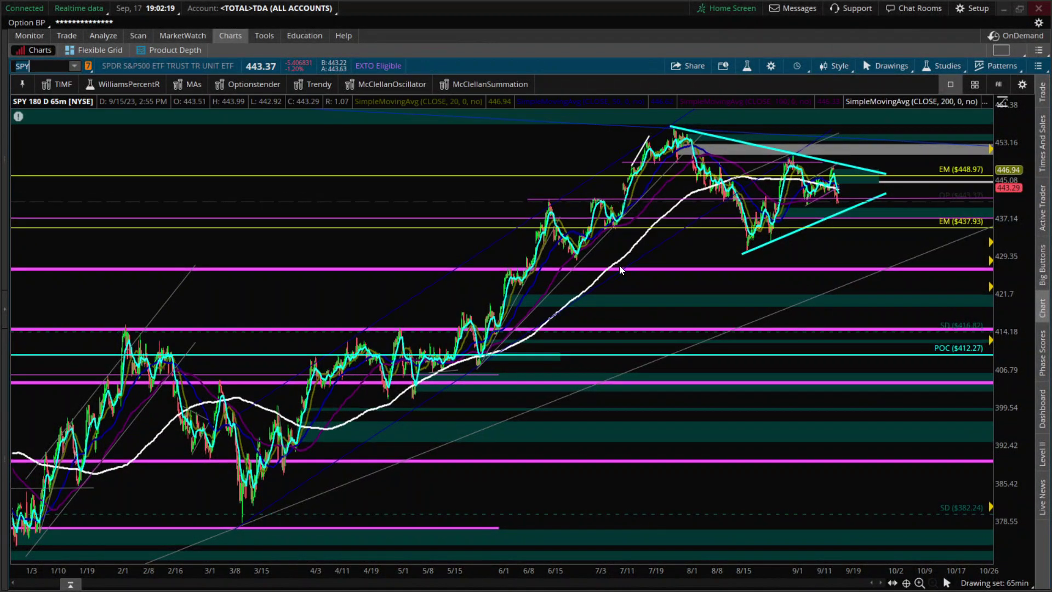
mouse_move(622, 253)
mouse_down()
mouse_move(981, 268)
mouse_move(899, 271)
mouse_up()
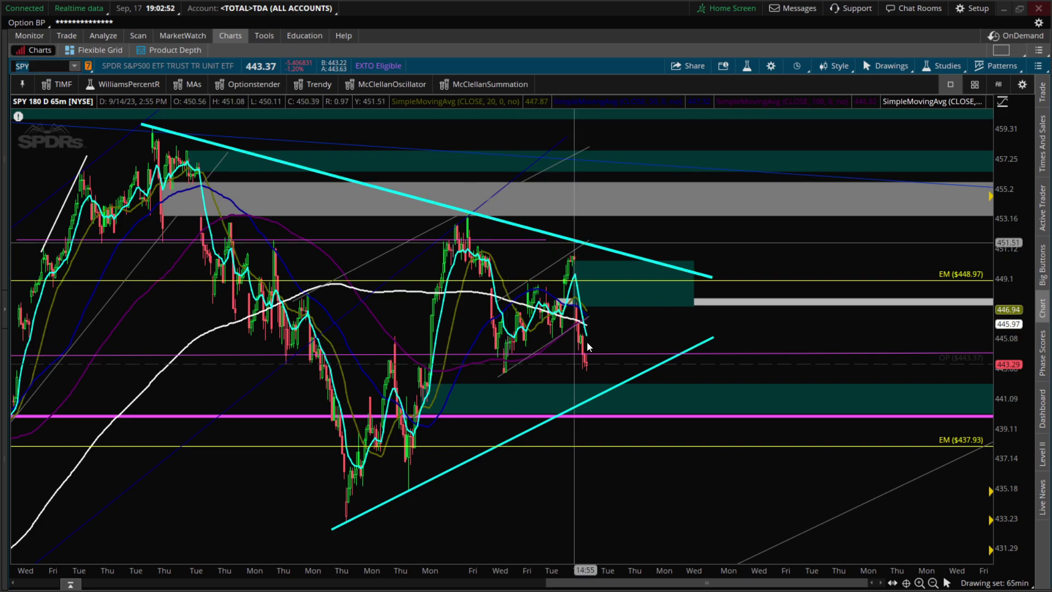
click(590, 314)
drag(592, 312, 638, 286)
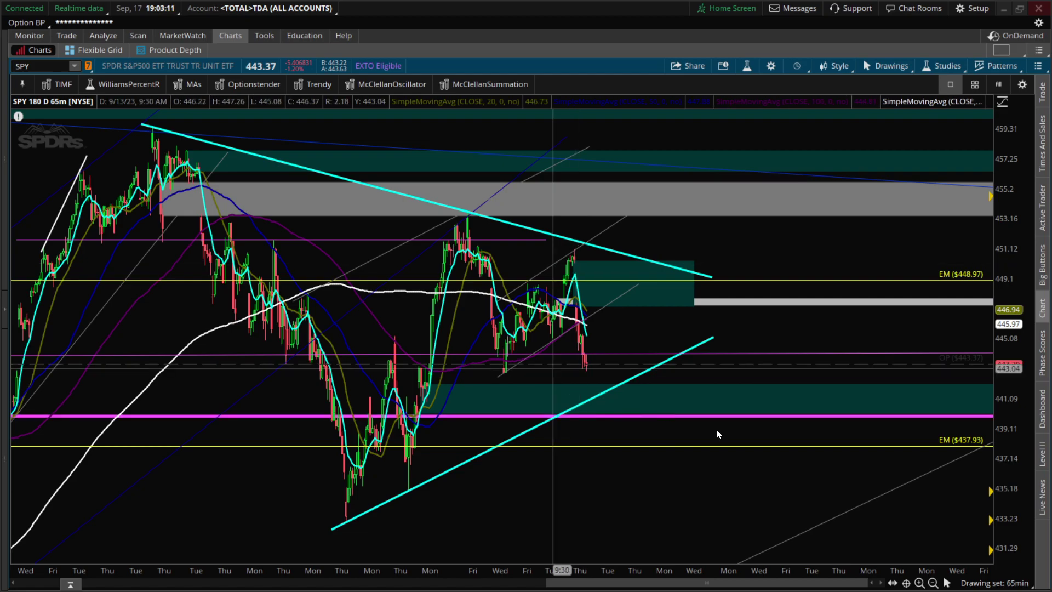
- Show the EW_H drawing set on SPY and examine the wave count, the Fibonacci retracement levels and the 161.8% extension
click(1024, 585)
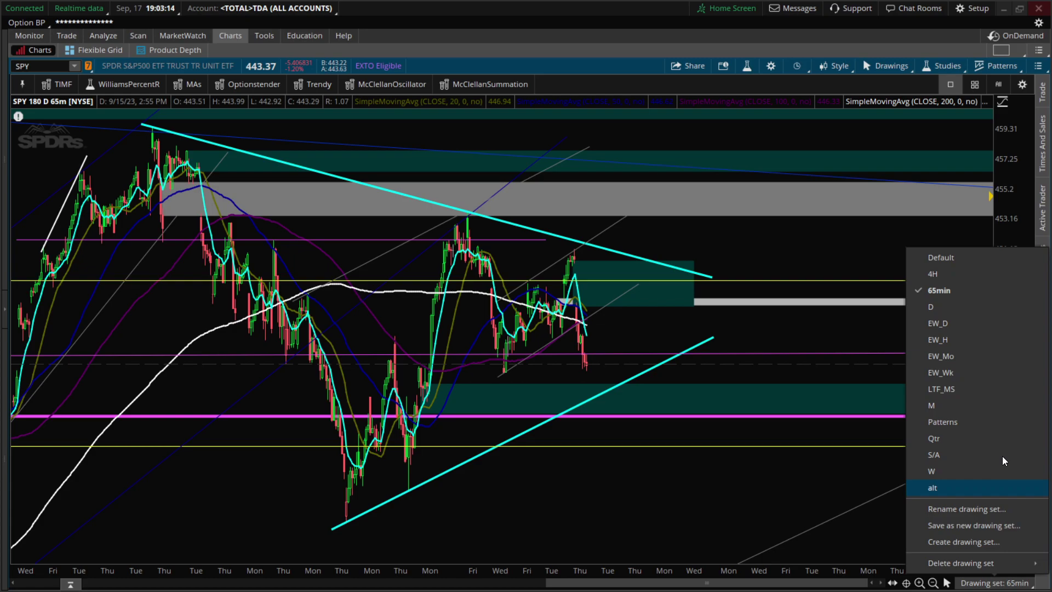
click(942, 341)
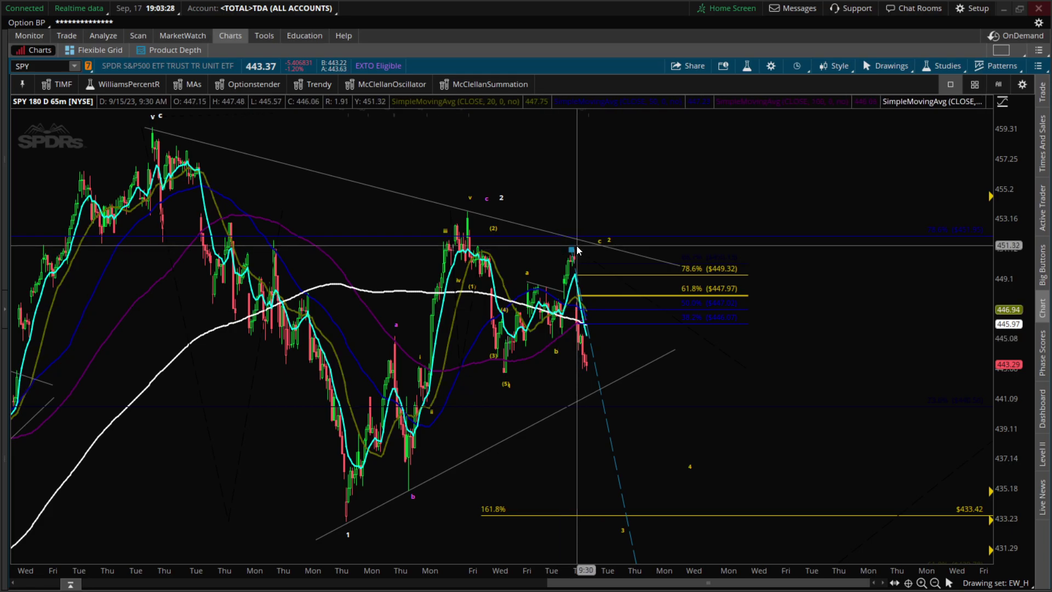
click(645, 516)
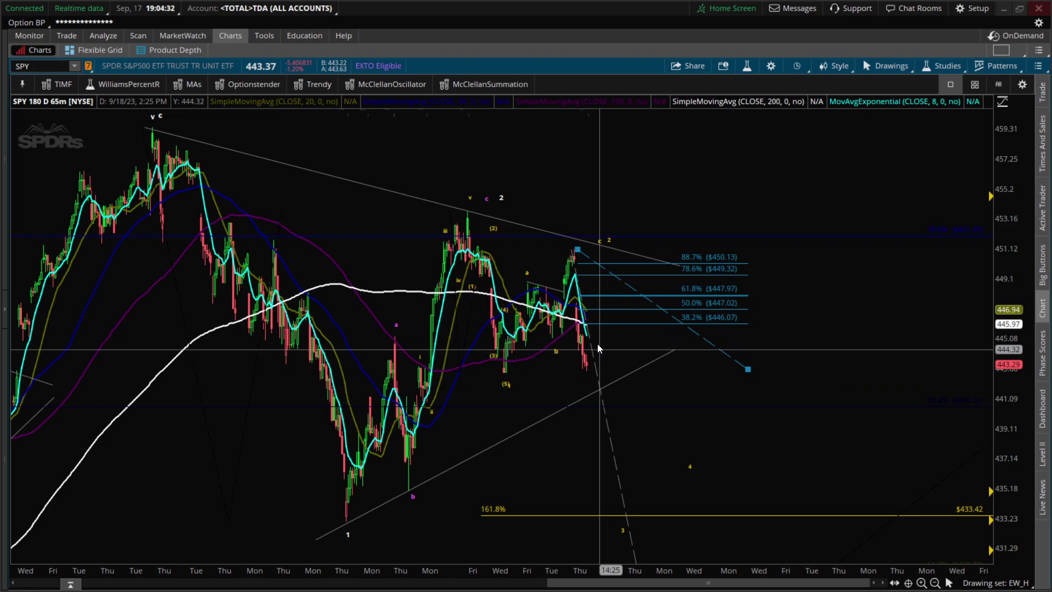
click(722, 391)
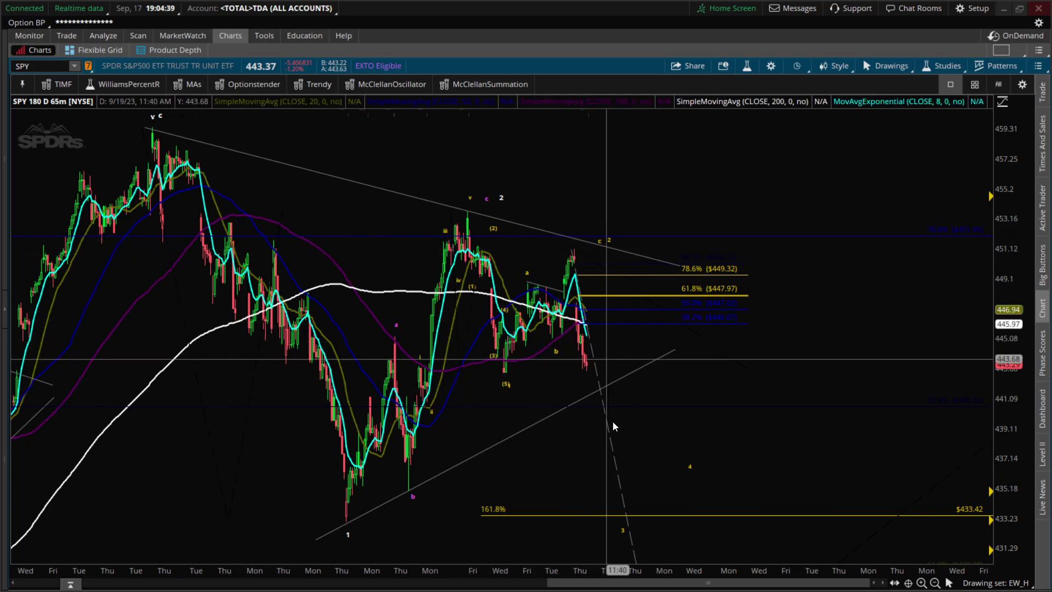
- Show the alt drawing set on SPY and examine the projected a-b-c-d-e triangle within the full 180-day chart
click(1018, 585)
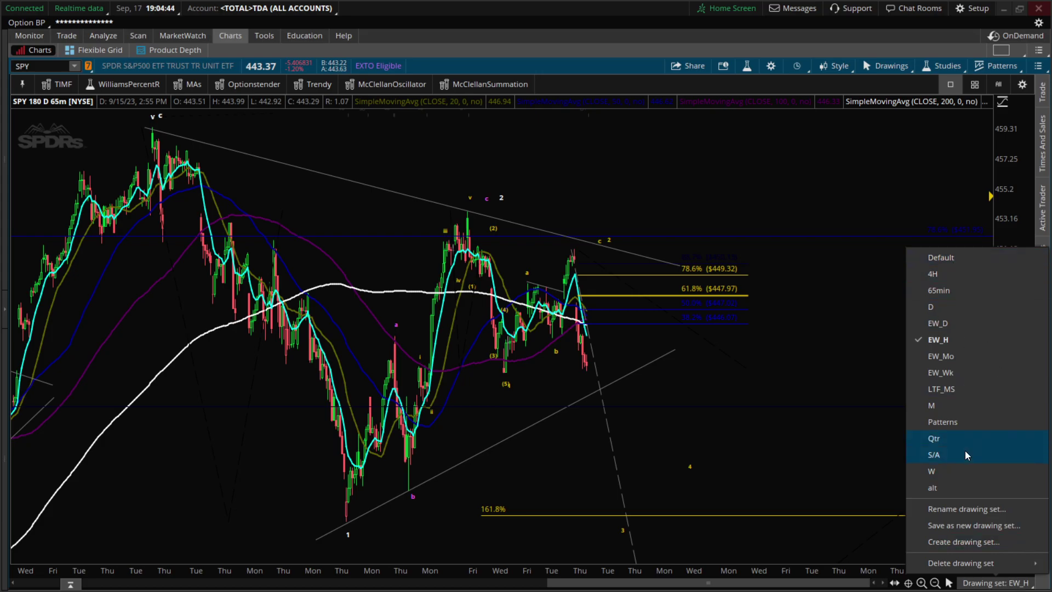
click(974, 490)
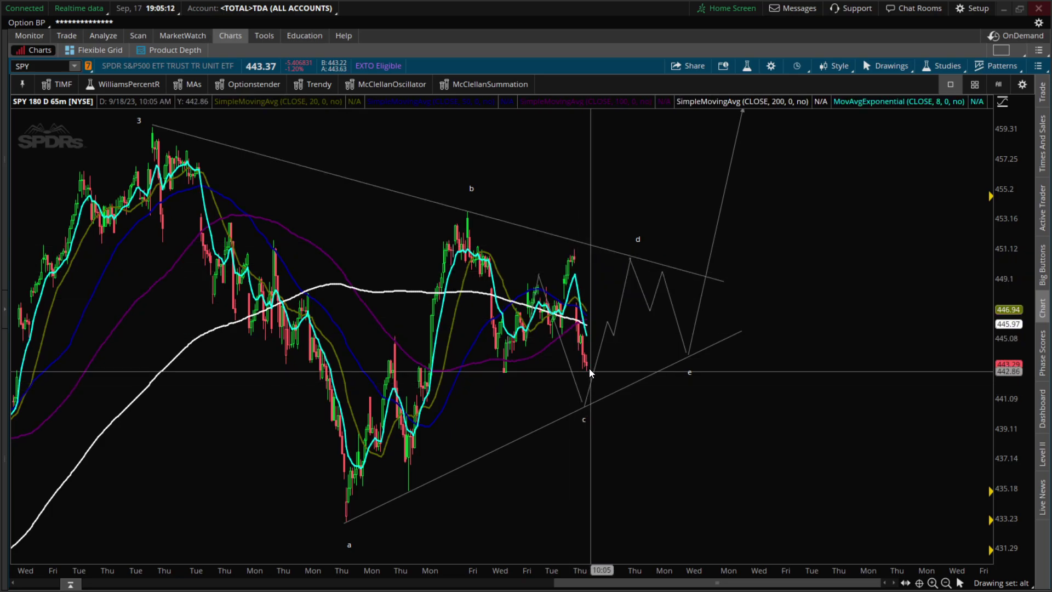
drag(586, 347, 564, 372)
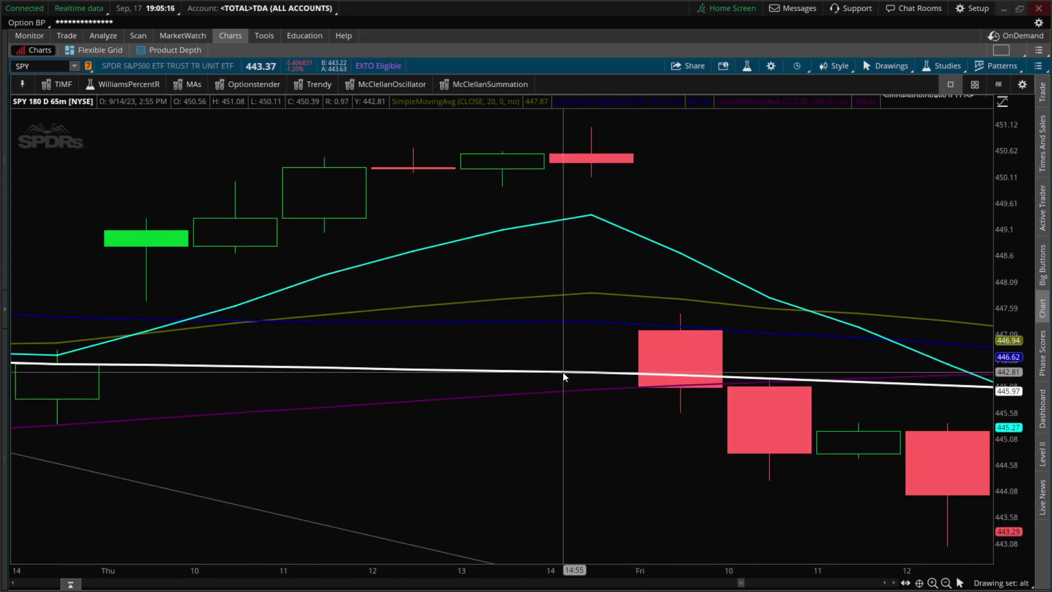
click(946, 583)
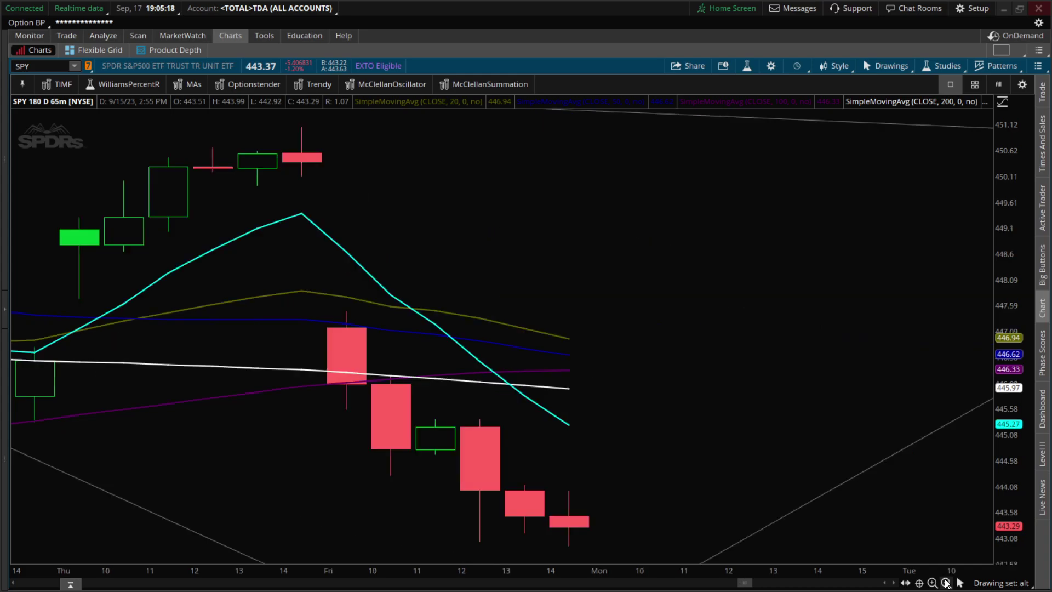
click(946, 583)
click(947, 583)
click(946, 582)
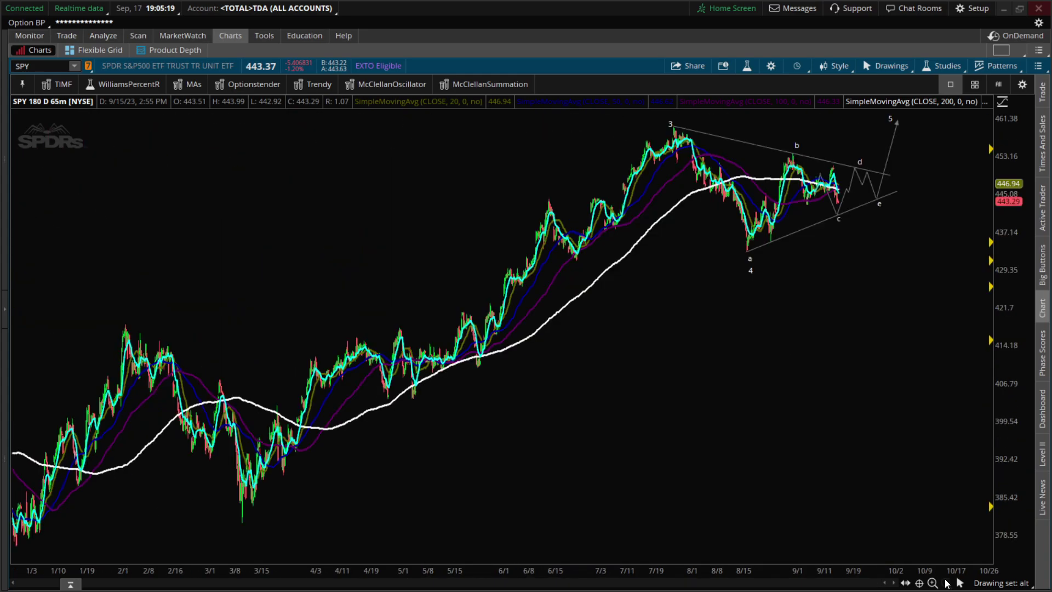
- Try the wave c label beneath SPY's early September low, and return it below the projected c point at the lower trendline
drag(676, 322, 1029, 296)
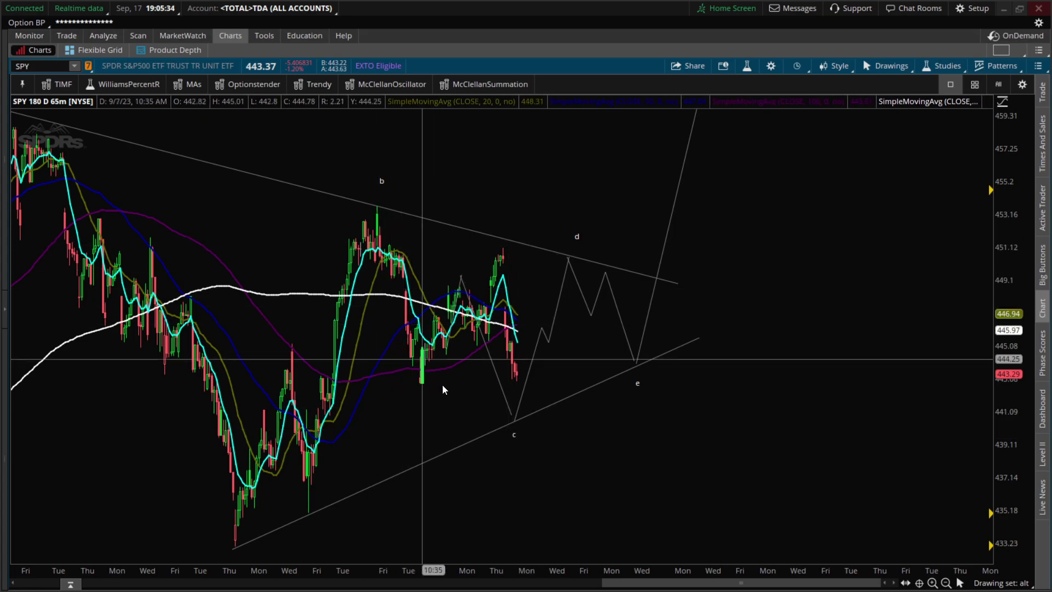
drag(515, 436, 422, 403)
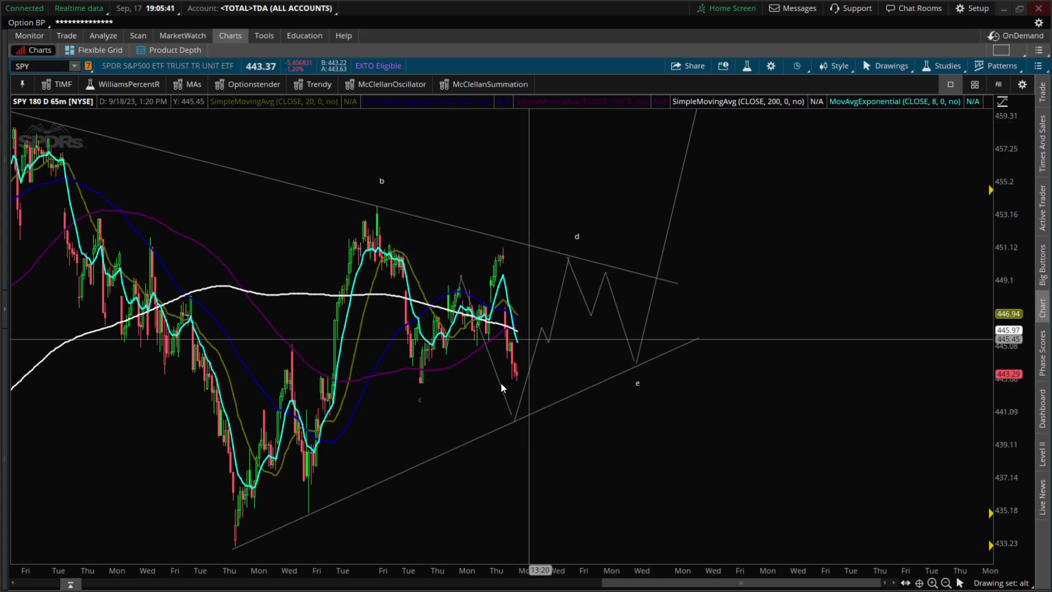
drag(419, 399, 521, 434)
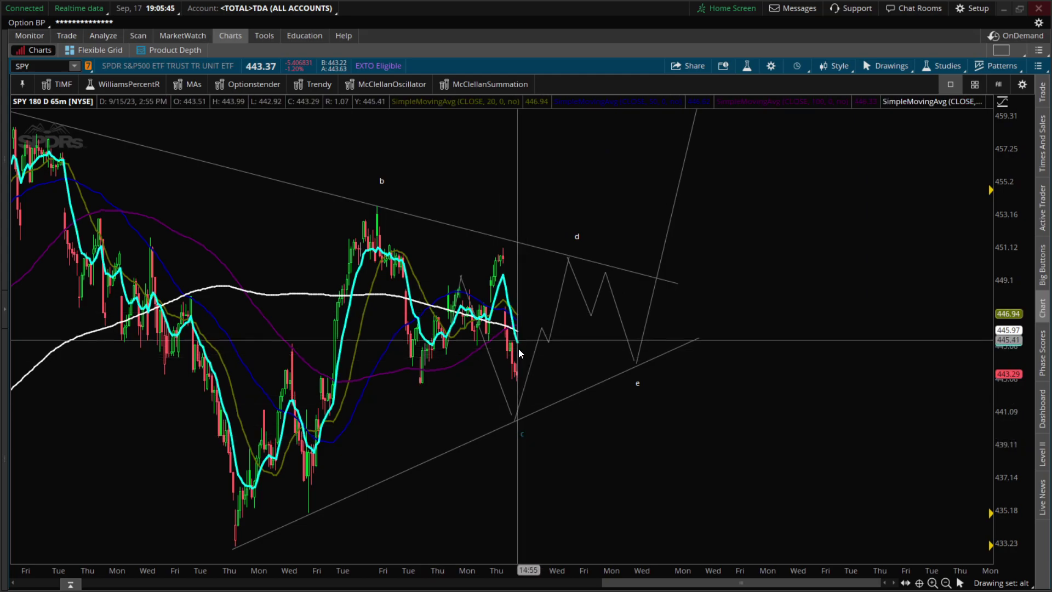
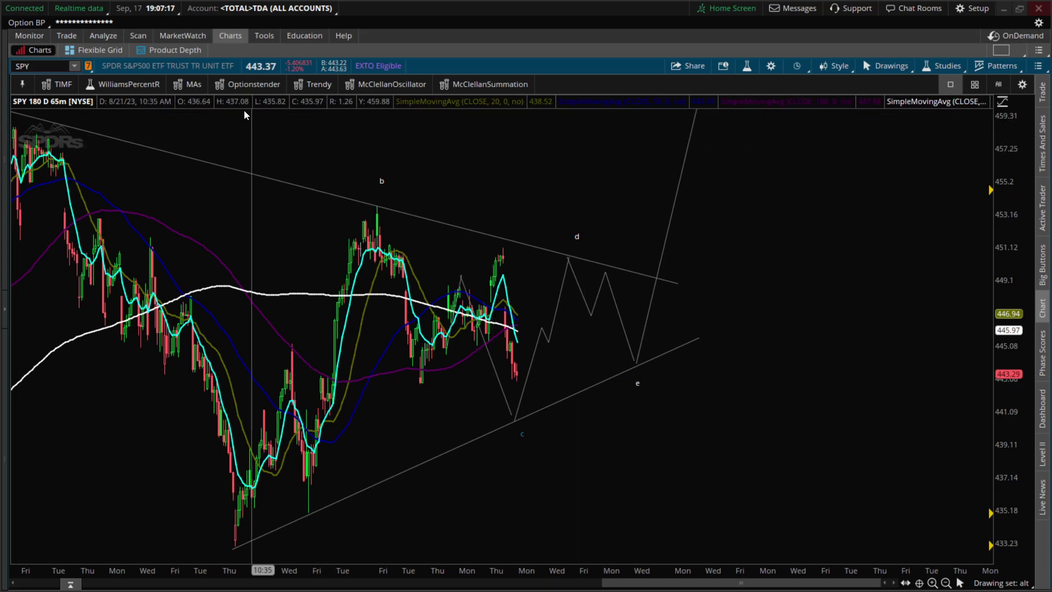
- Load TSLA and set its chart to the 20 Y : M monthly time frame
click(46, 69)
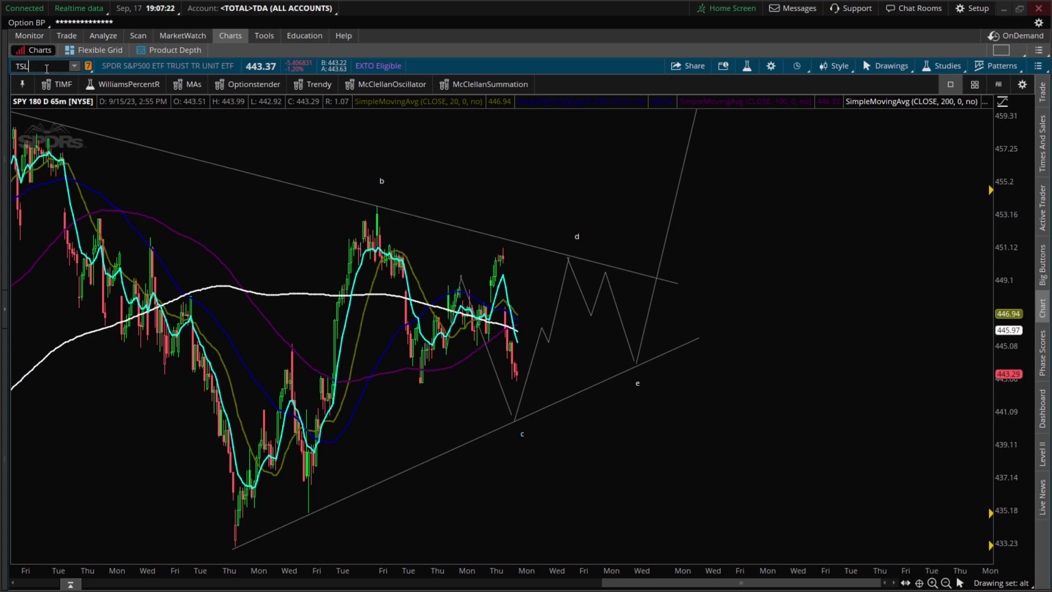
text(TSLA)
key(Return)
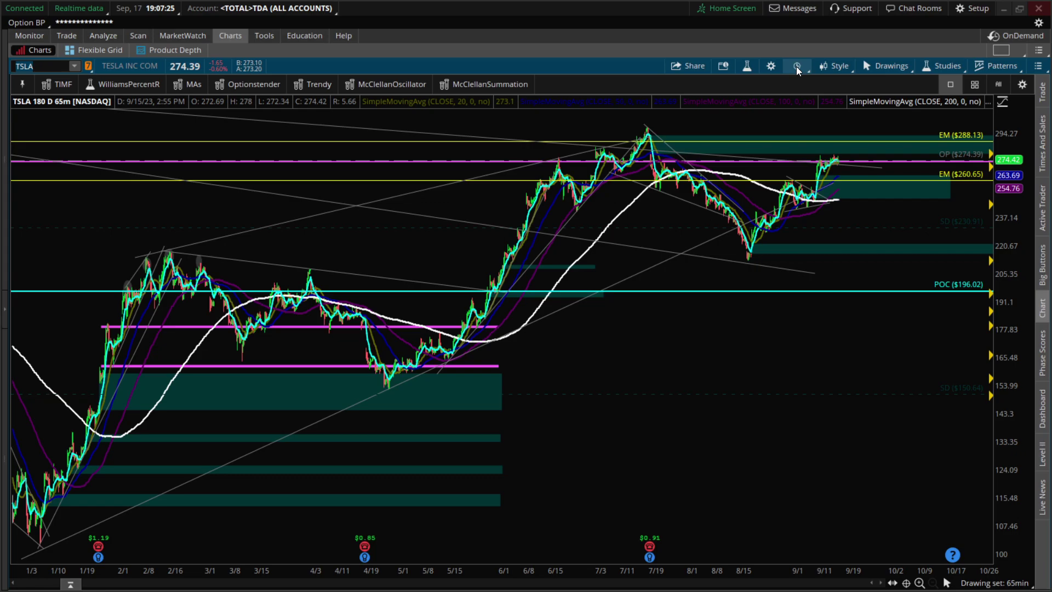
click(797, 66)
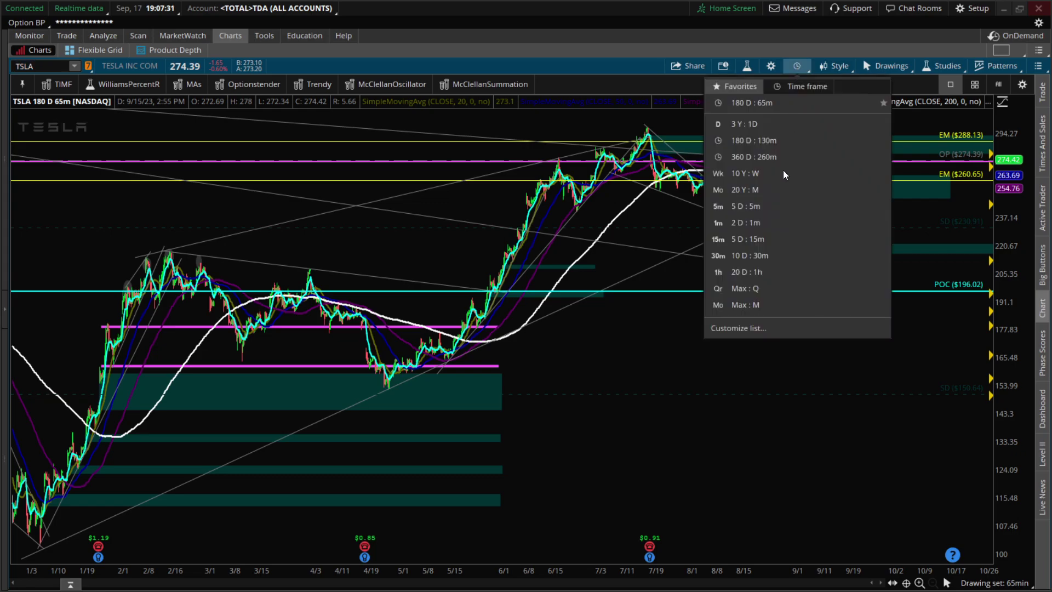
click(772, 189)
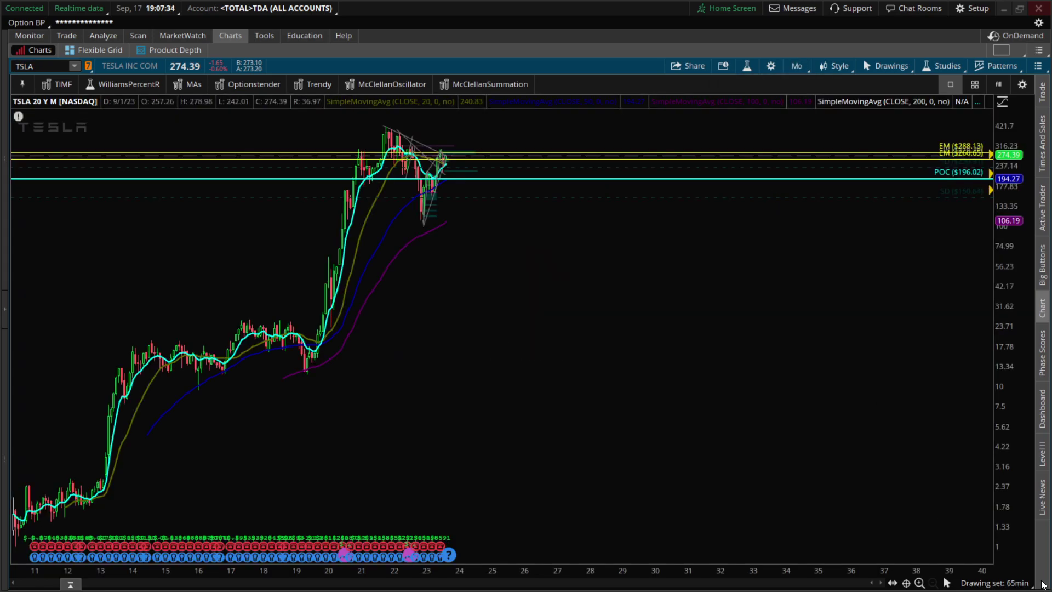
- Show the Mo_TF drawing set on the monthly TSLA chart and examine price since late 2019 against the trendlines
click(1022, 586)
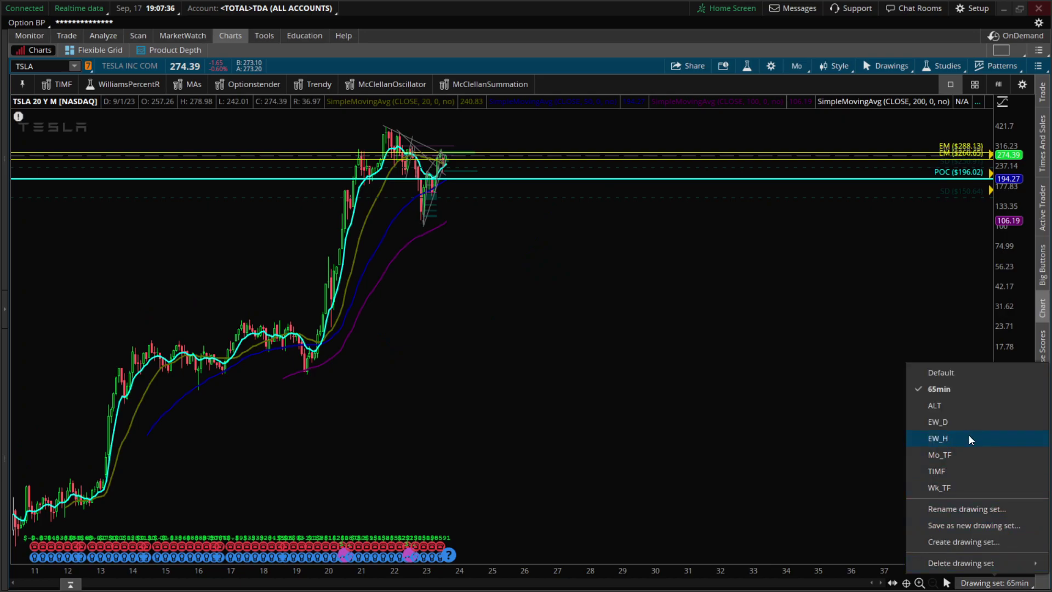
click(945, 457)
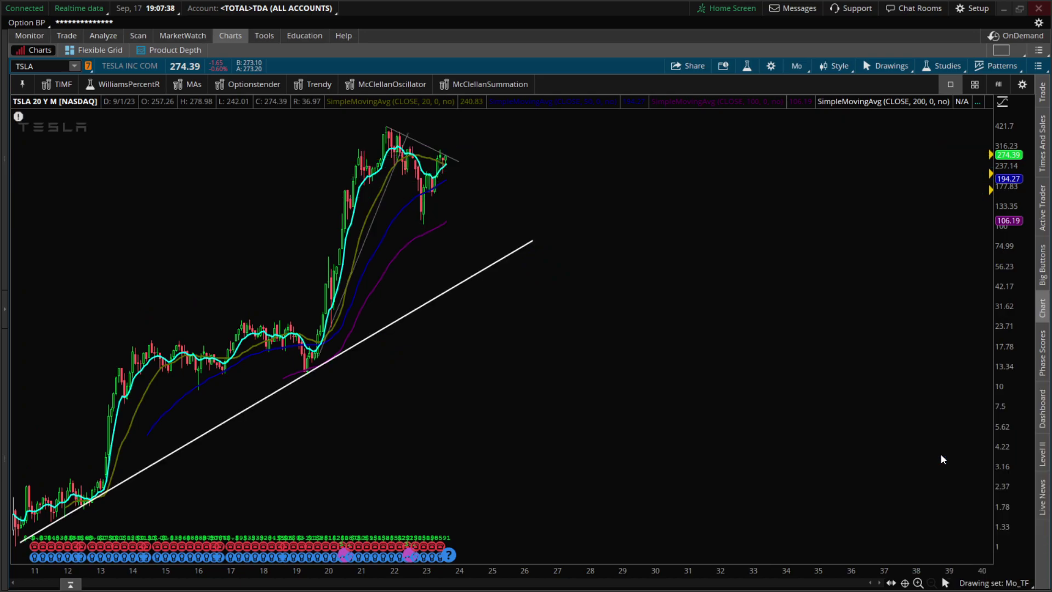
drag(316, 298, 563, 263)
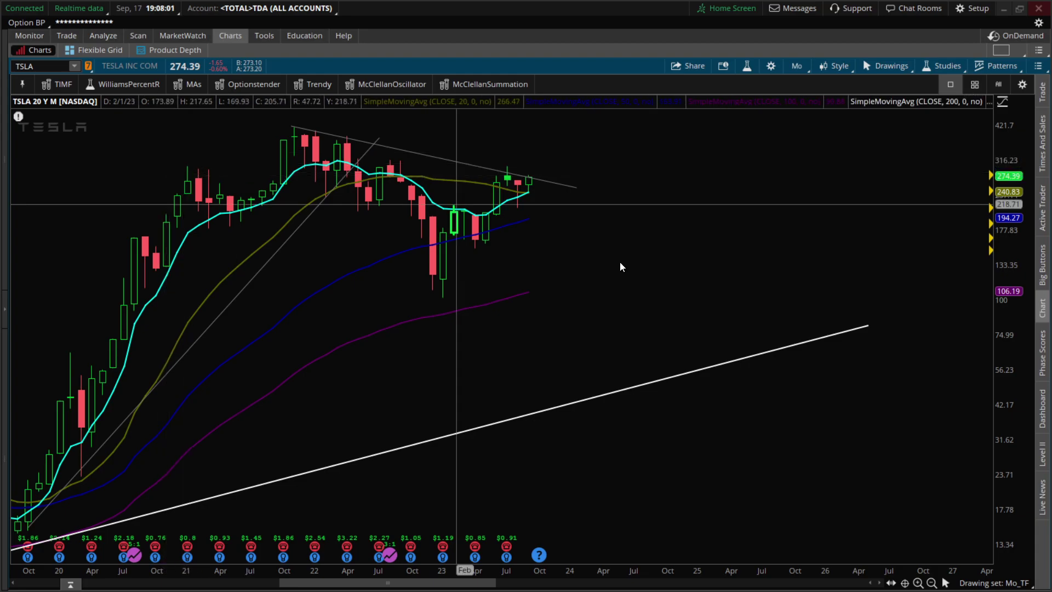
- Examine the monthly TSLA MACD crossover, RSI and slow stochastic with the Optionstender study set, and restore the MAs set
click(245, 85)
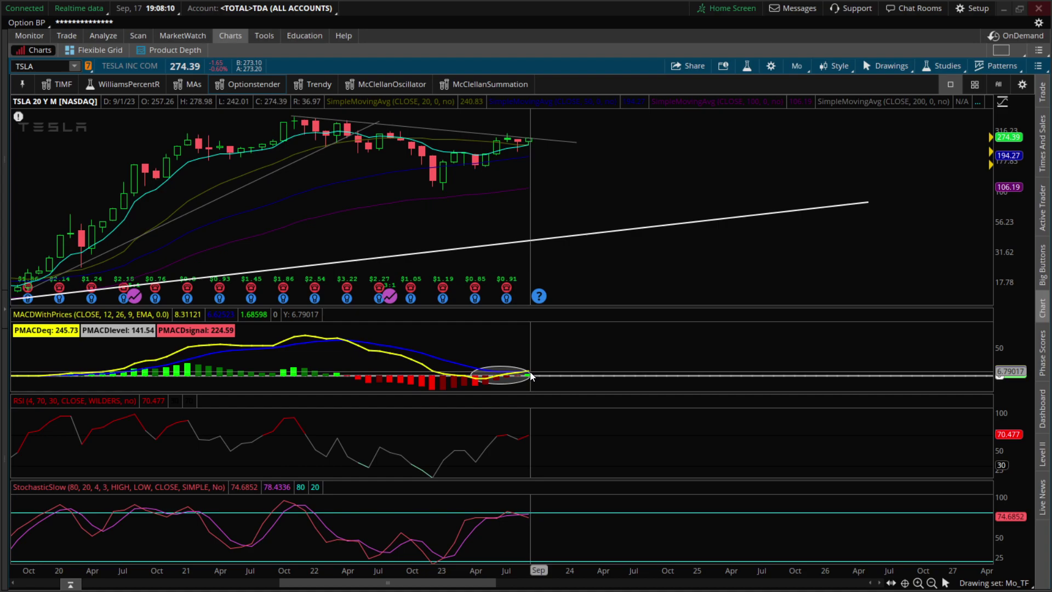
mouse_move(531, 372)
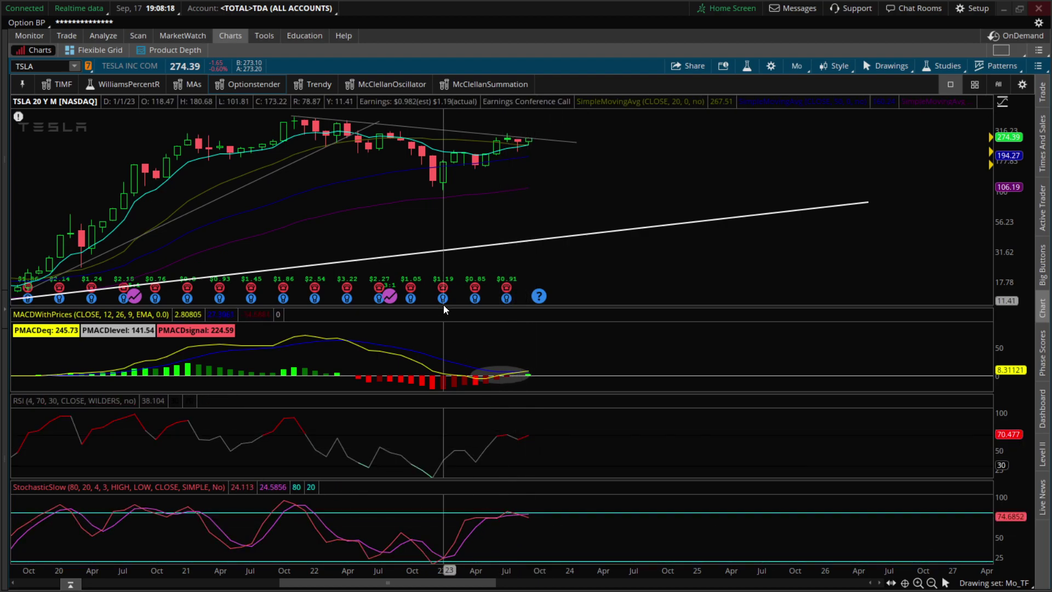
click(187, 87)
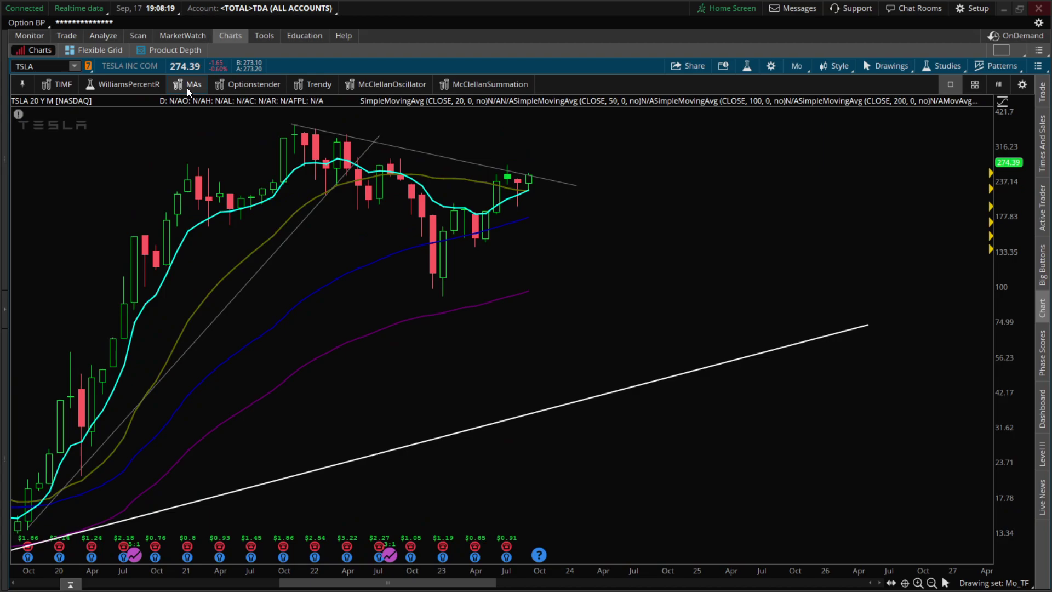
- Switch the TSLA chart to the 10 Y : W weekly time frame
click(798, 66)
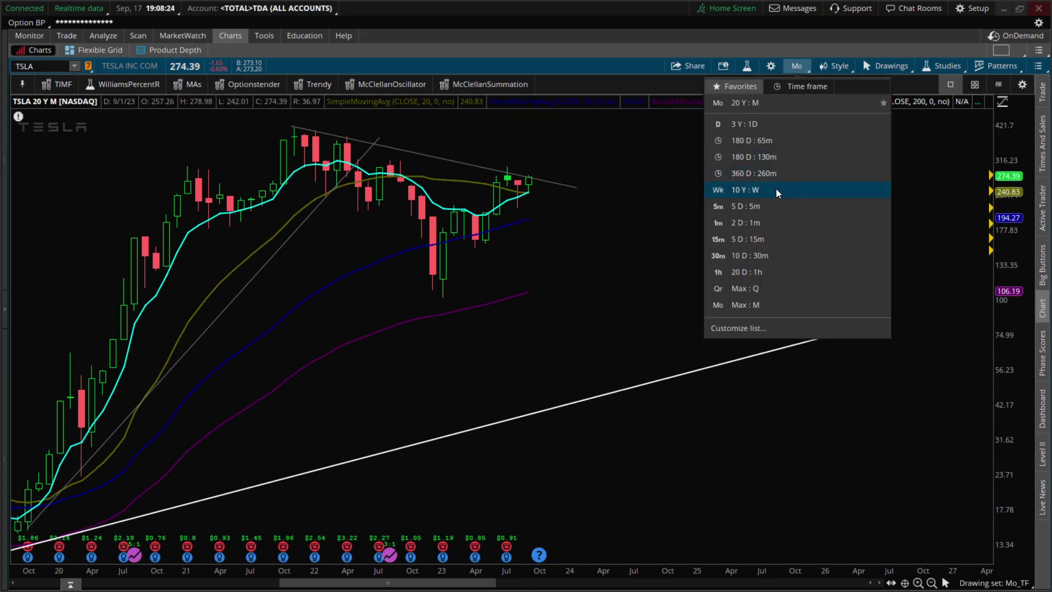
click(777, 189)
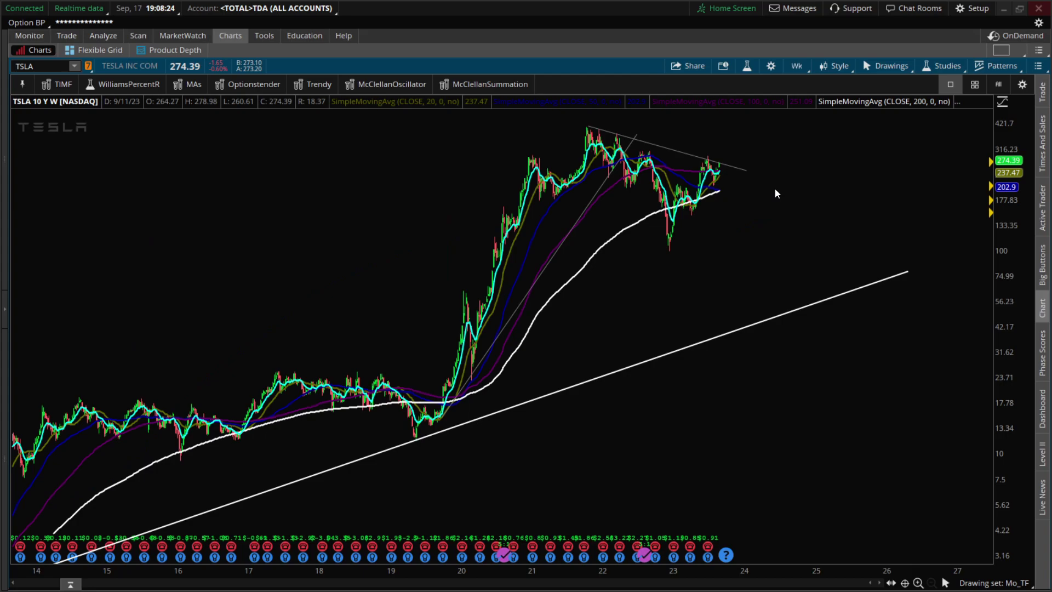
- Show the Wk_TF drawing set on the weekly TSLA chart and examine price since mid-2020 against its levels and trendlines
click(1021, 589)
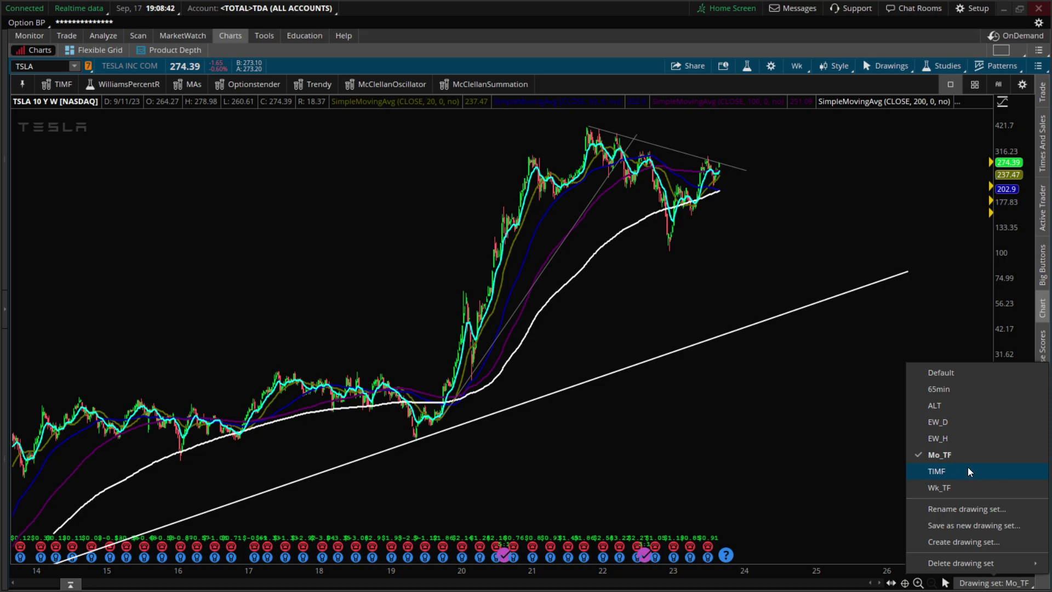
click(940, 487)
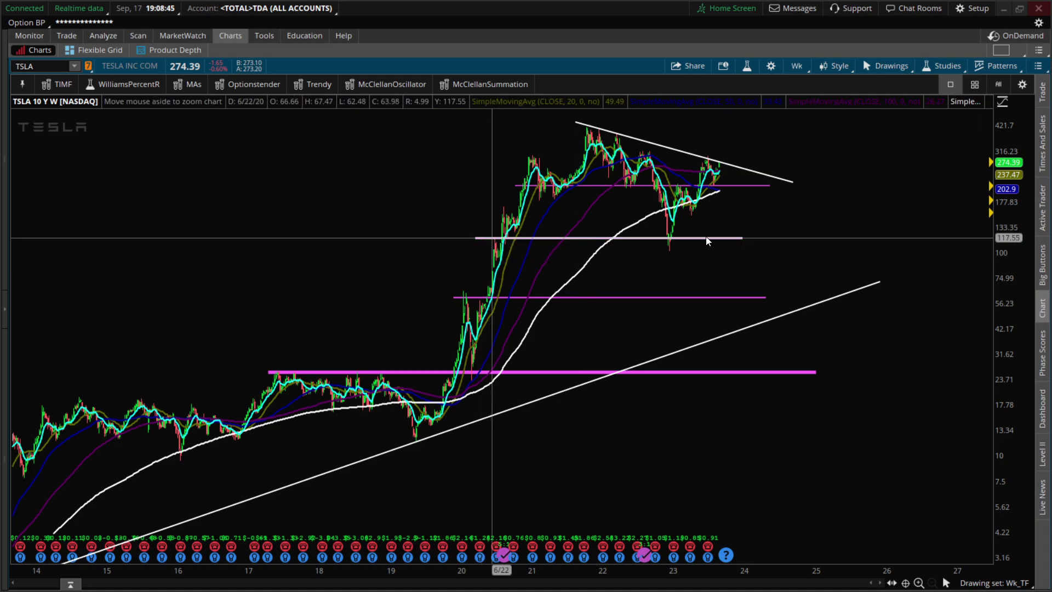
scroll(990, 256, up, 3)
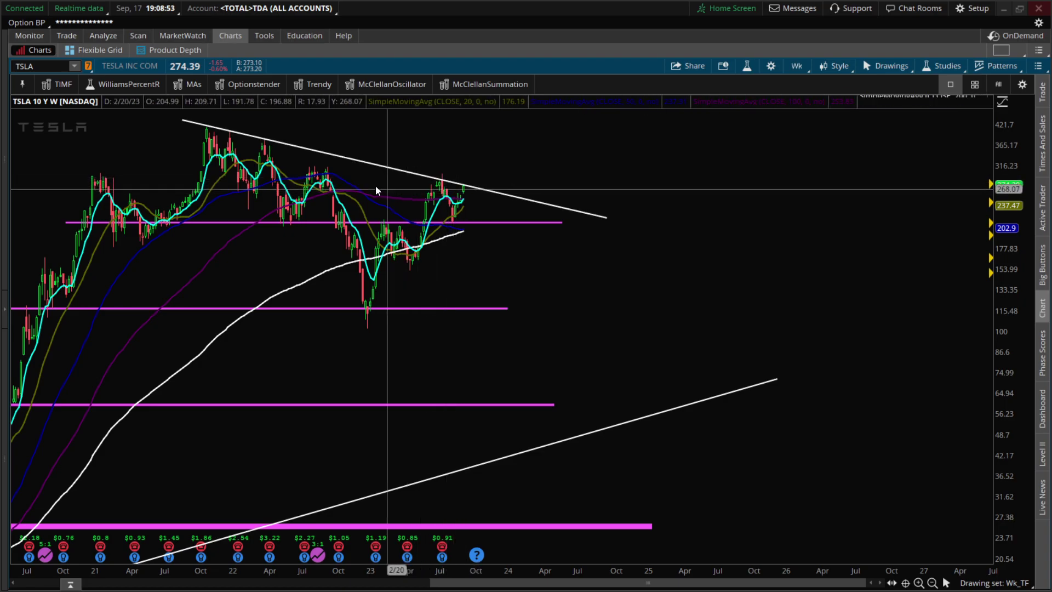
- Duplicate the horizontal magenta level near 214 and place the copy across the early-2021 and mid-2023 highs
right_click(409, 226)
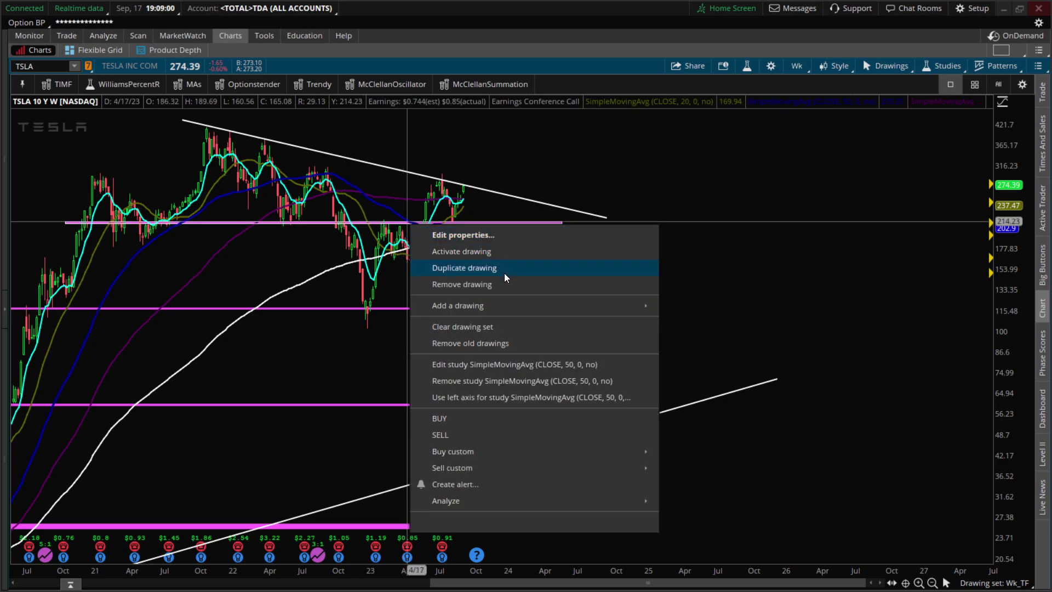
click(486, 271)
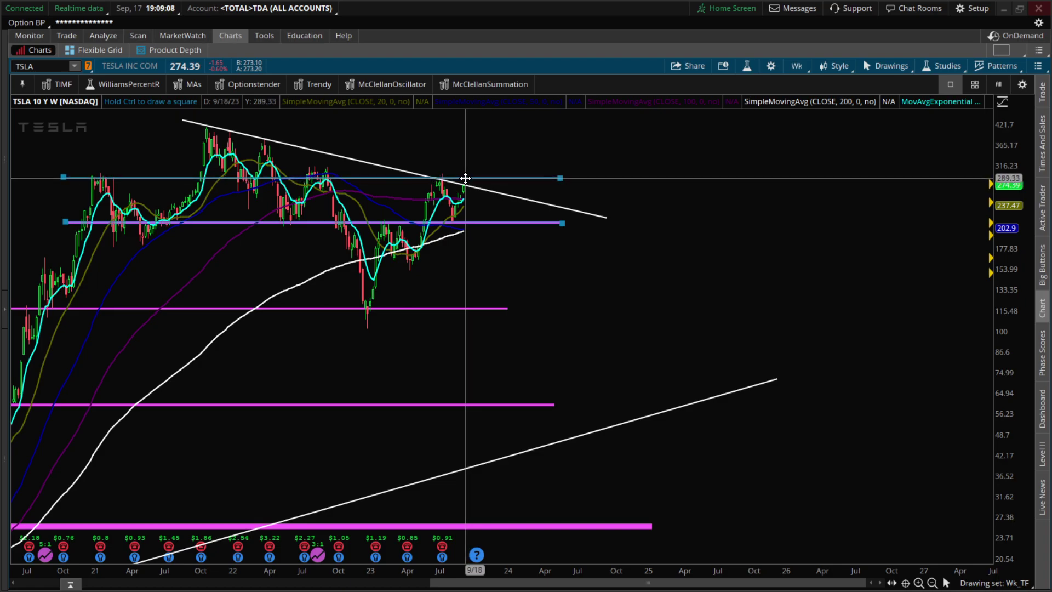
click(468, 180)
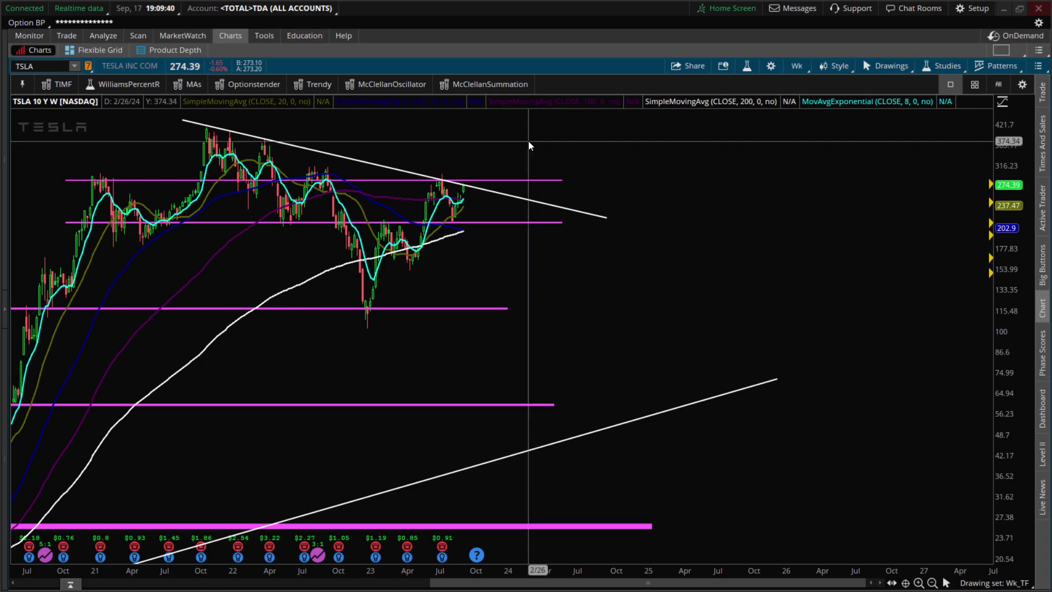
- Examine the weekly TSLA MACD, RSI and slow stochastic with the Optionstender study set, and restore the MAs set
click(243, 89)
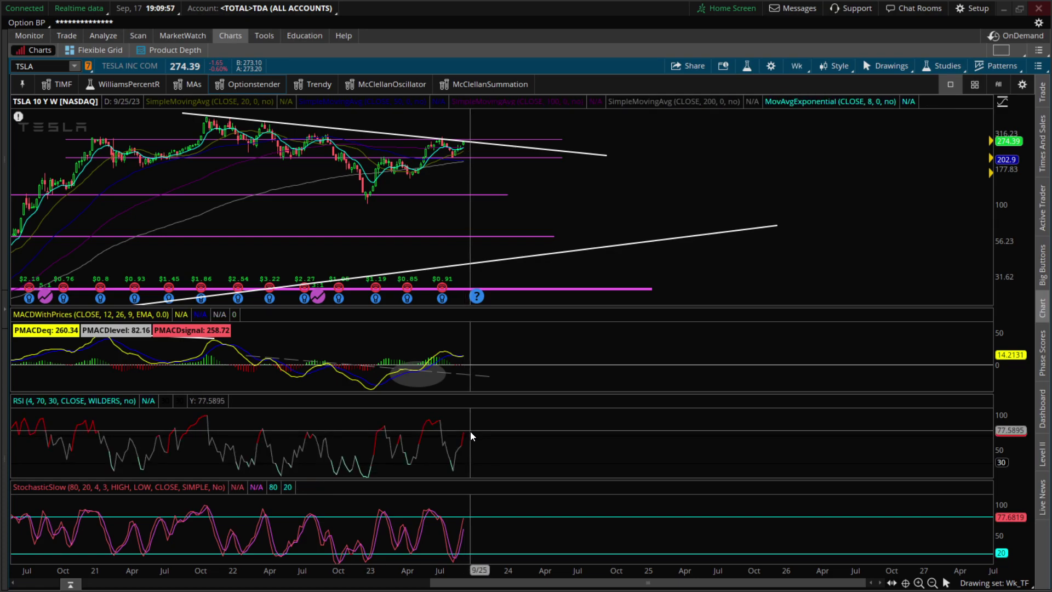
click(465, 518)
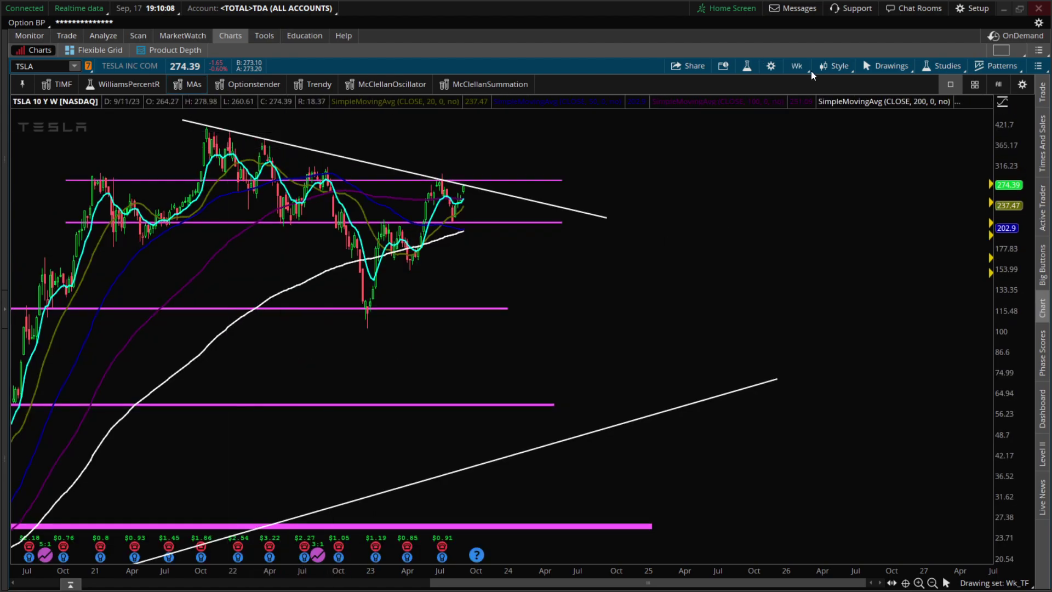
- Switch the TSLA chart to the 3 Y : 1D daily time frame and show the TIMF drawing set
click(798, 66)
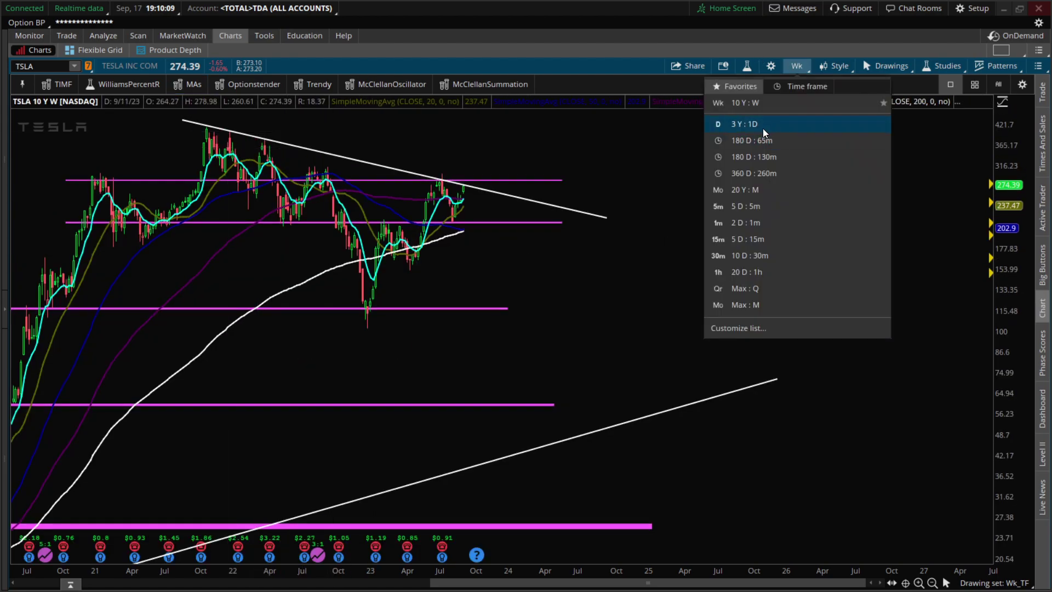
click(762, 124)
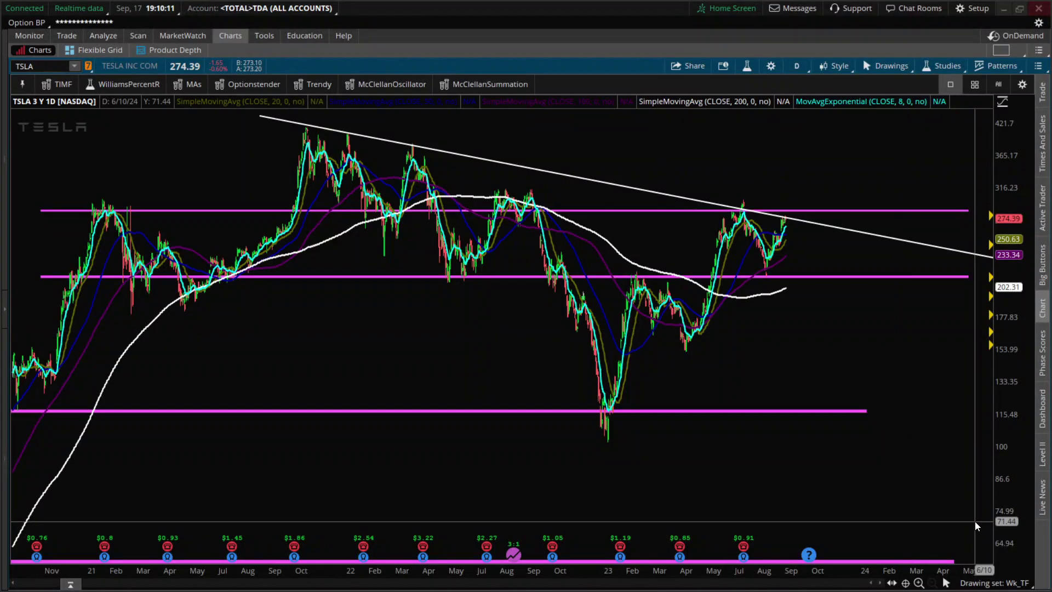
click(1018, 584)
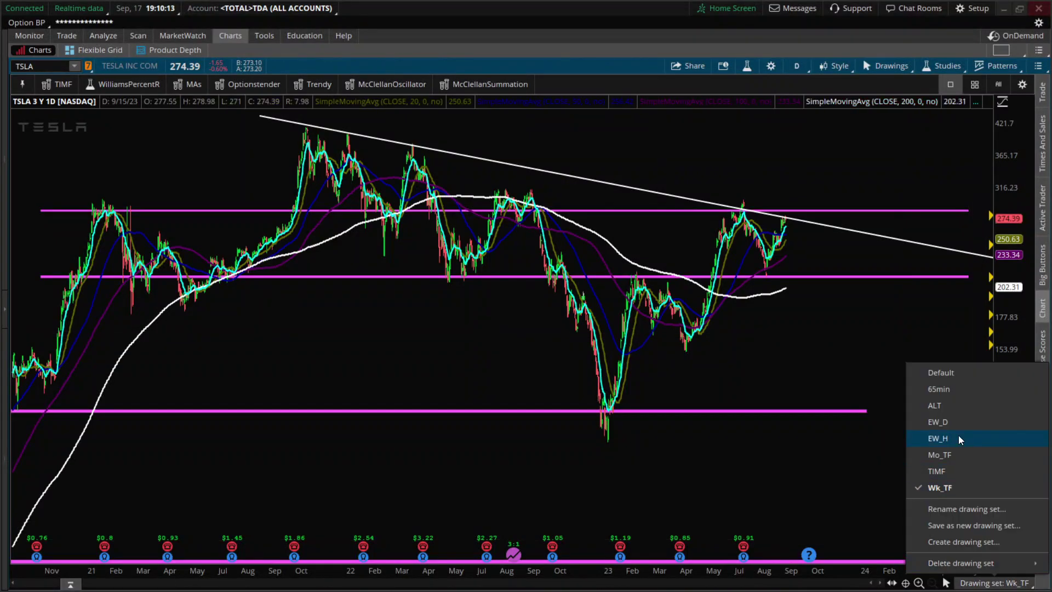
click(963, 472)
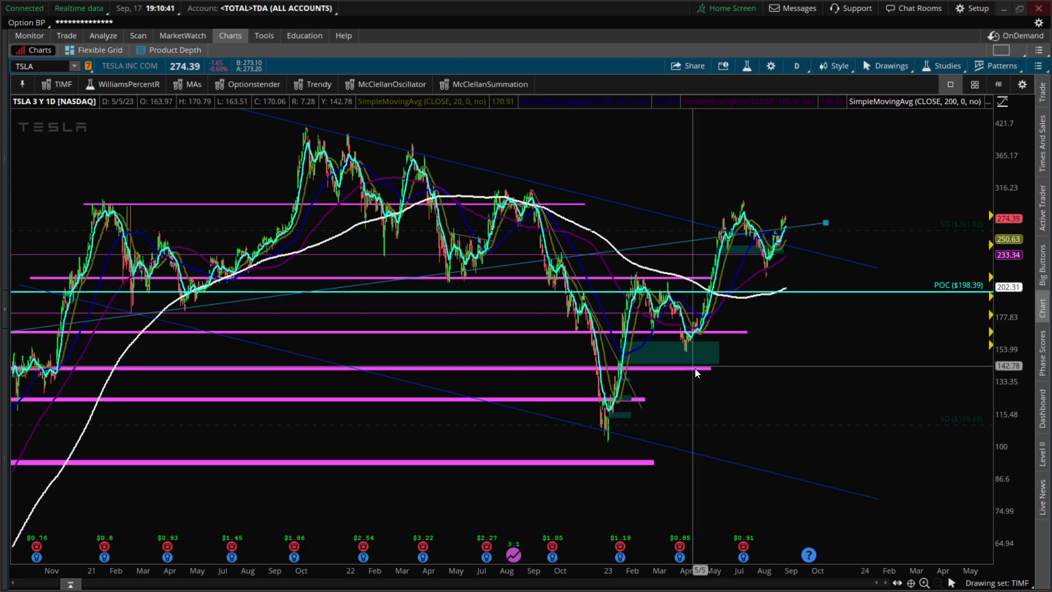
- Load the Optionstender study set on the daily TSLA chart and examine price, MACD, RSI and slow stochastic from April to September 2023
click(261, 84)
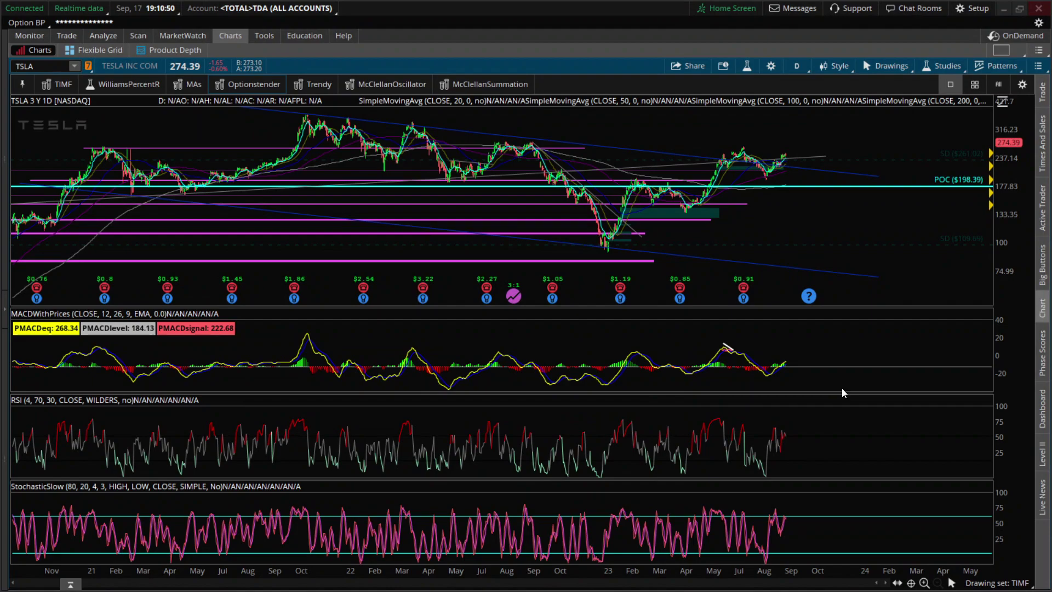
drag(887, 390, 692, 380)
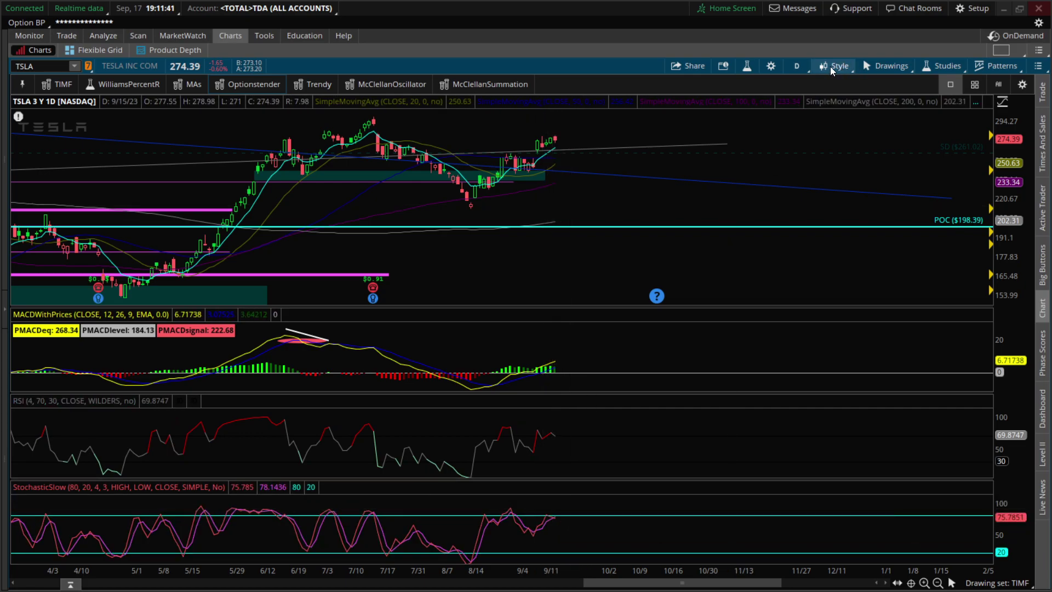
- Switch the TSLA chart to the 180 D : 65m time frame and show the 65min drawing set
click(798, 69)
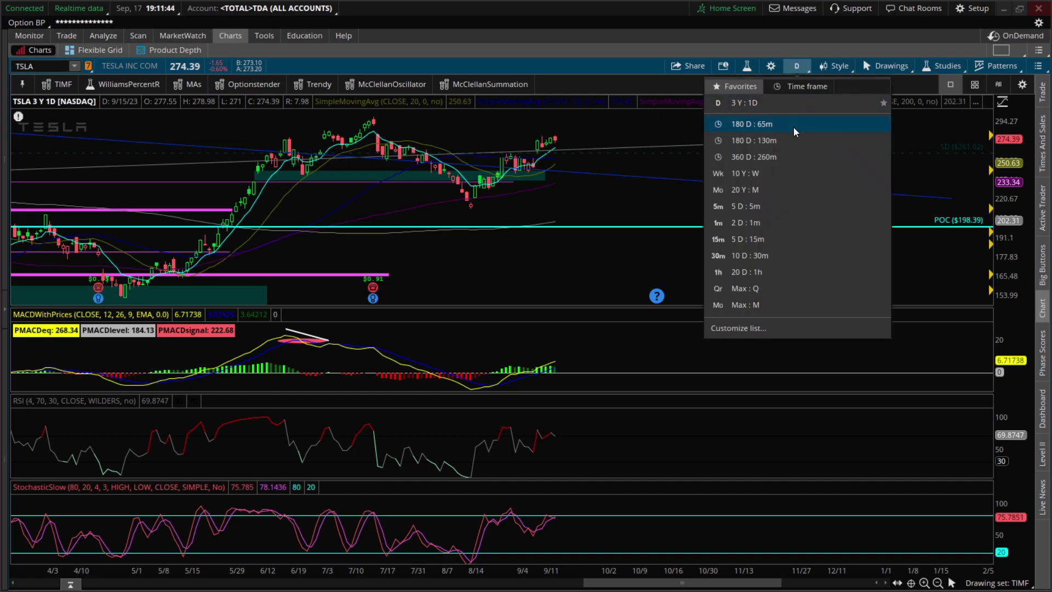
click(788, 124)
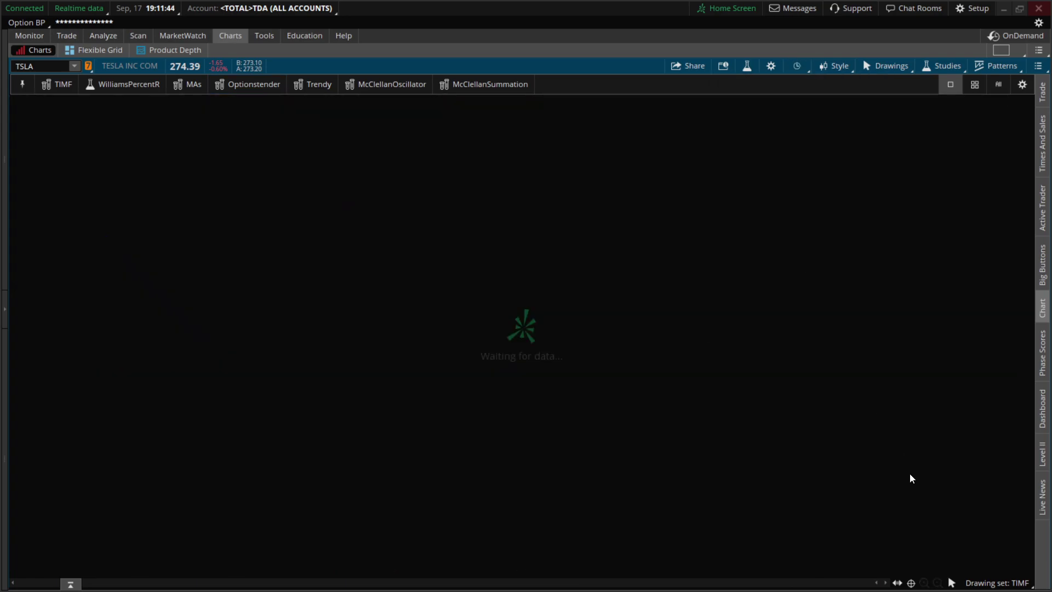
click(1009, 584)
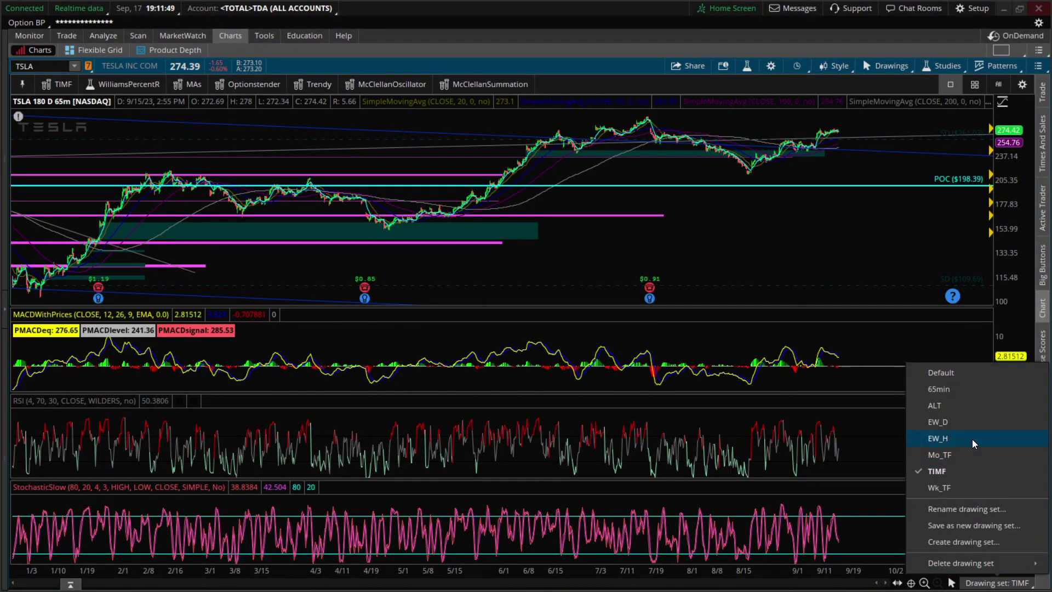
click(962, 389)
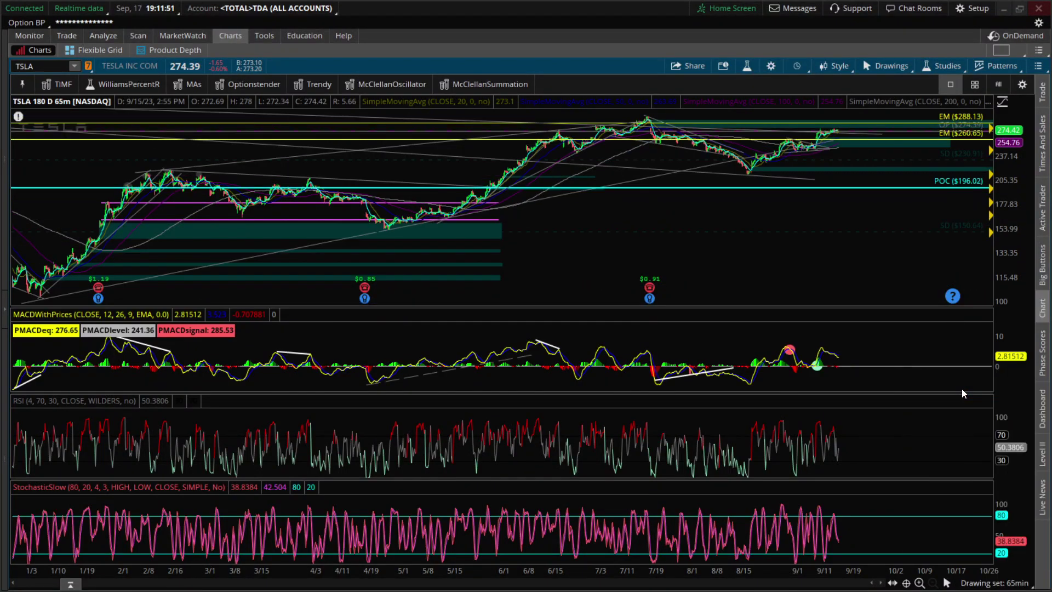
- Examine the most recent 65-minute TSLA candles and indicators, and inspect the narrow rectangle drawing at the latest price
drag(755, 336, 919, 356)
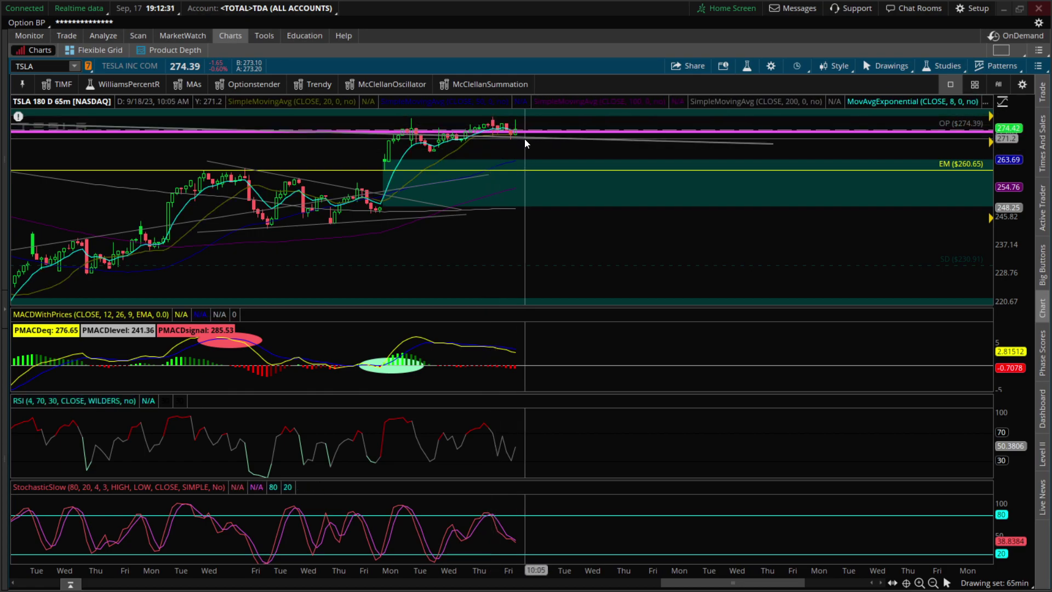
mouse_move(518, 132)
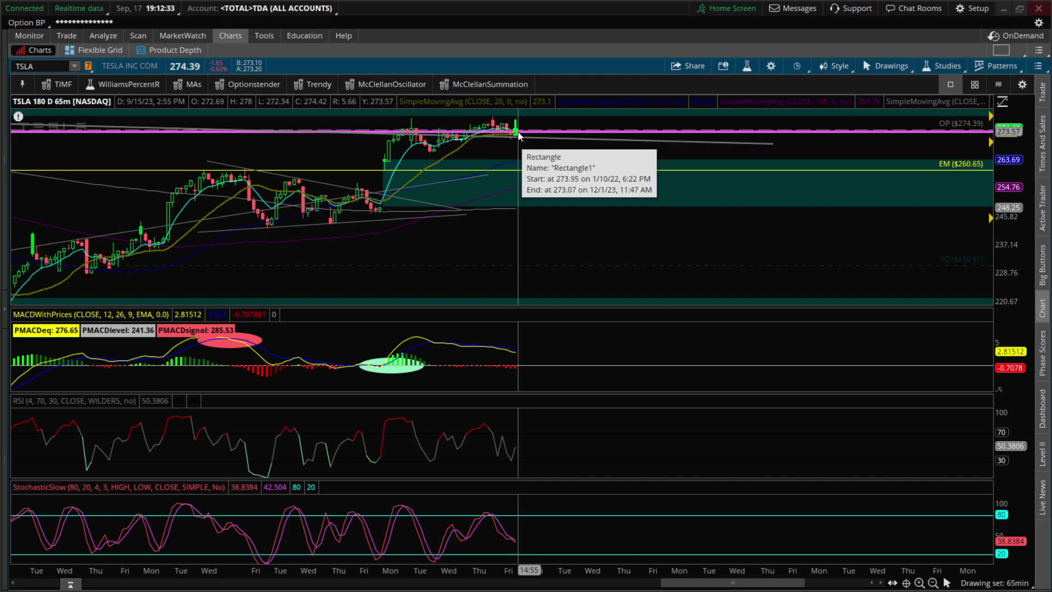